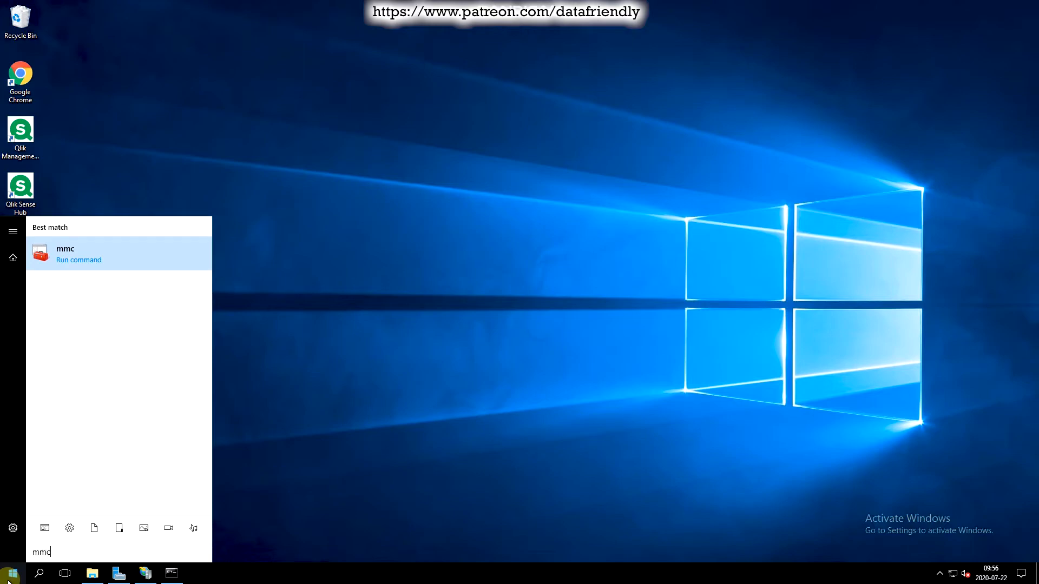
Launch the Microsoft Management Console (mmc) and allow it to make changes to the device.
key(Return)
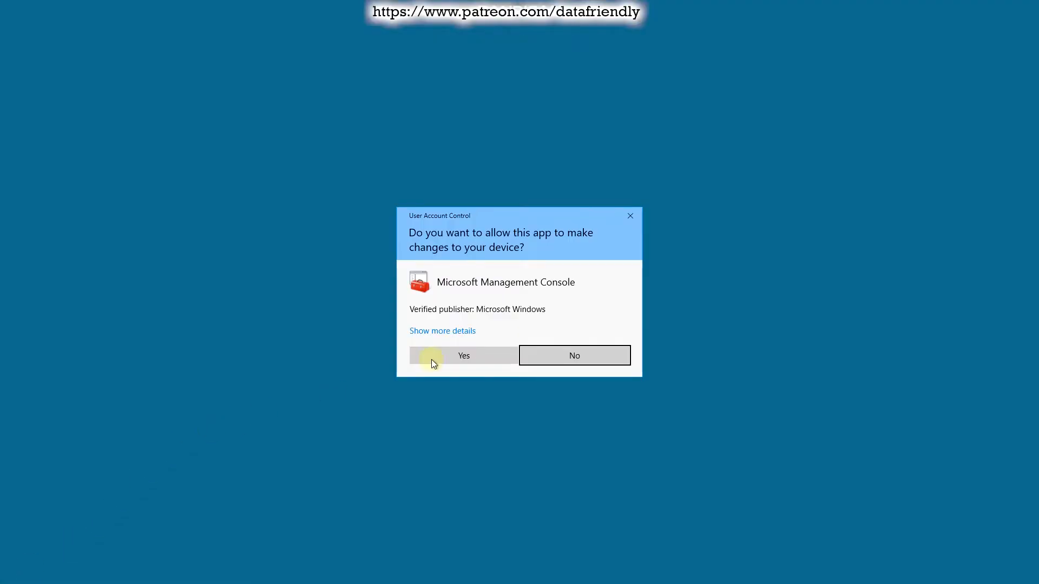
click(484, 354)
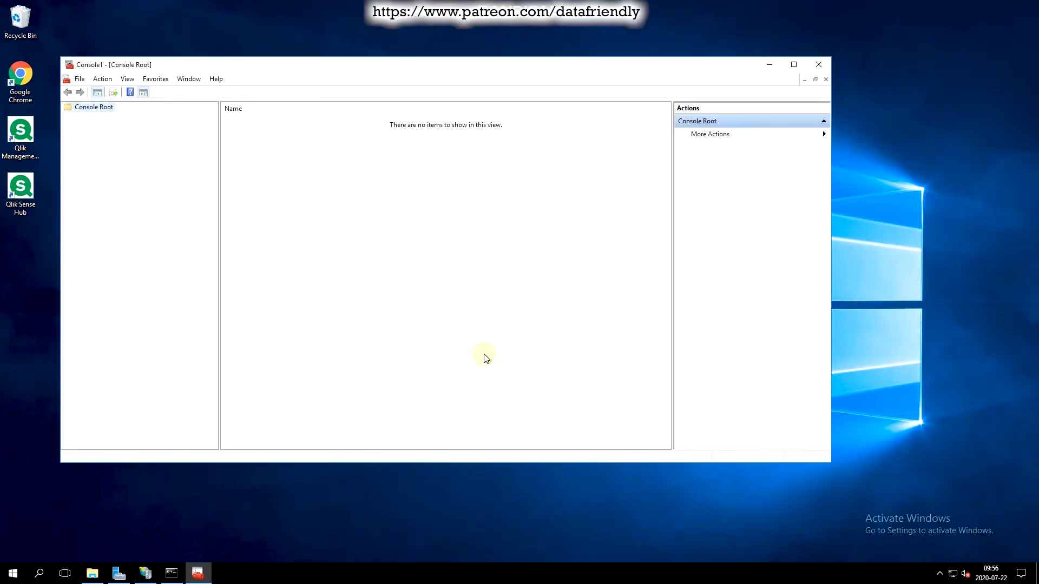
drag(314, 67, 330, 72)
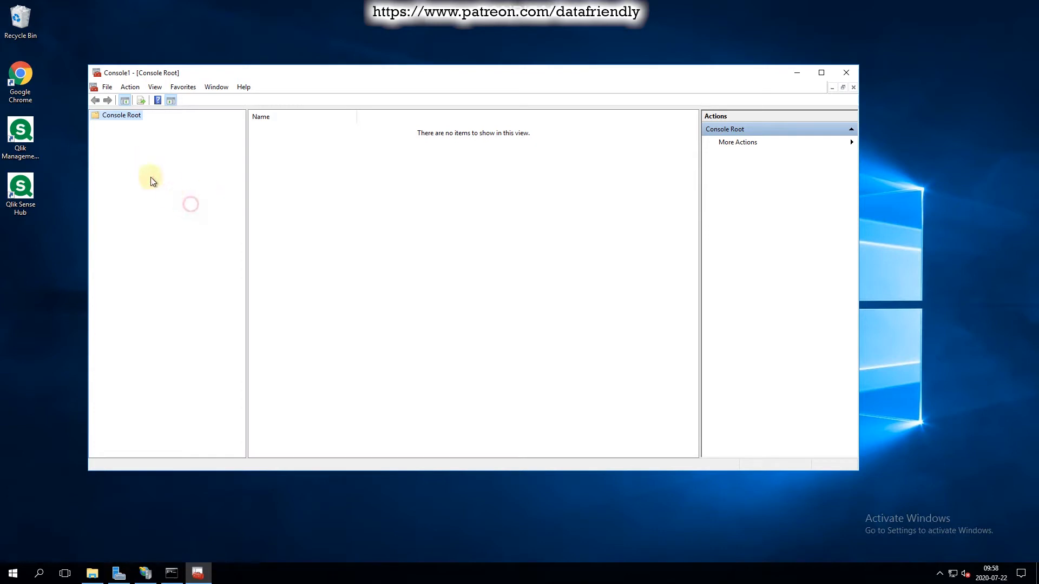
Add the Certificates snap-in to the console, managing the computer account on the local computer.
click(107, 87)
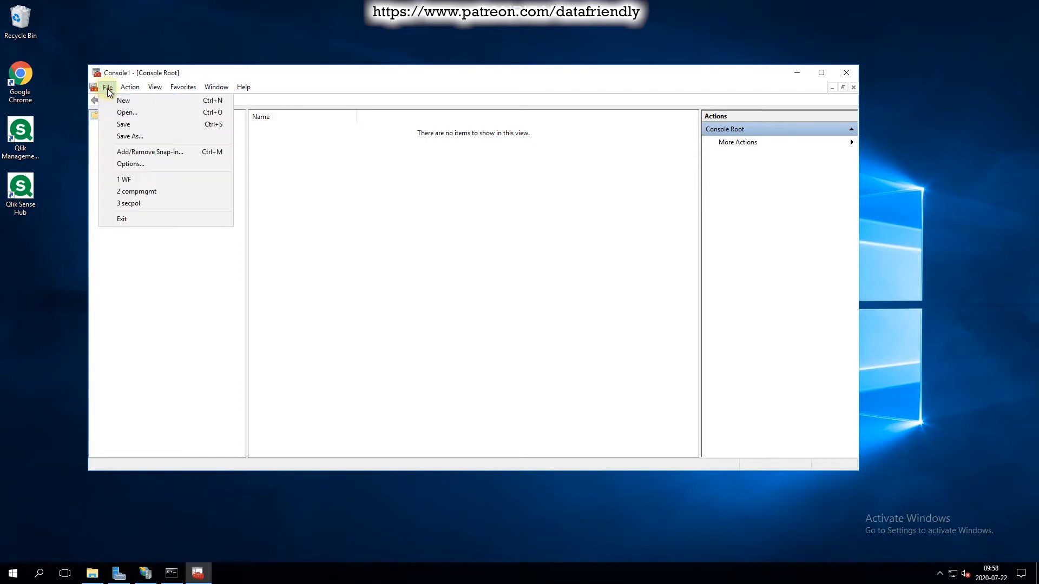
click(157, 151)
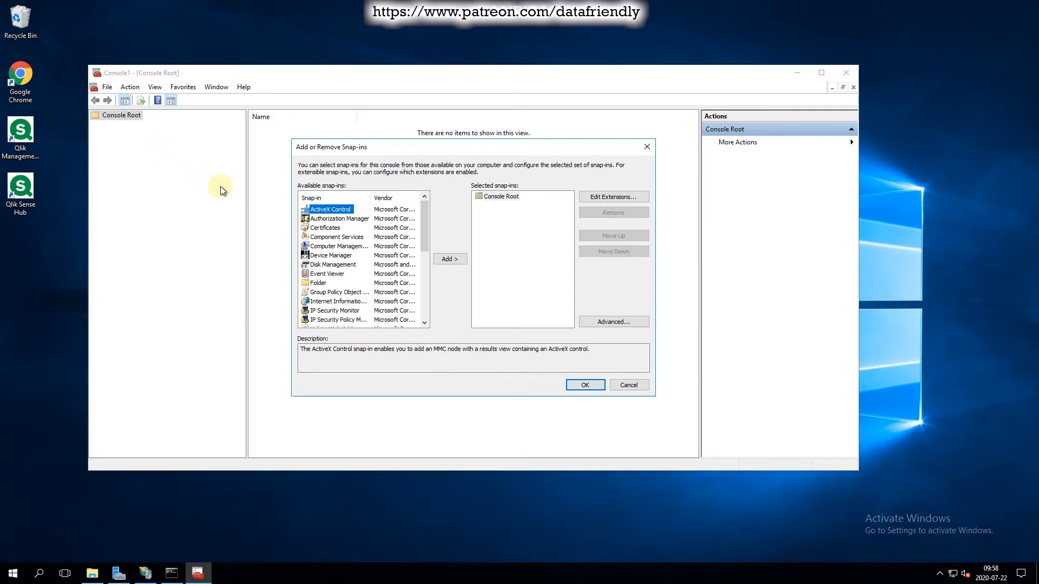
key(c)
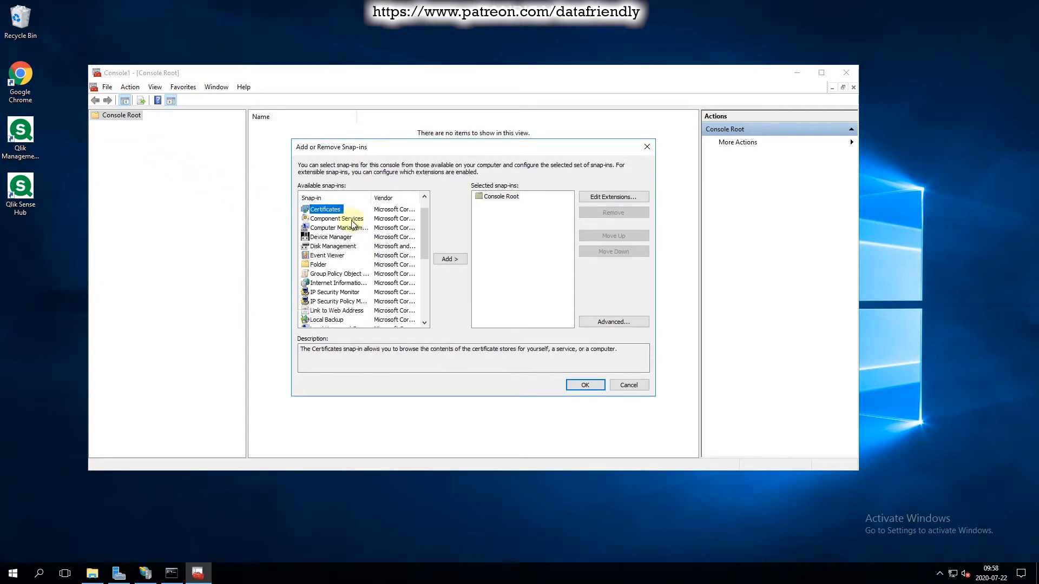
click(444, 260)
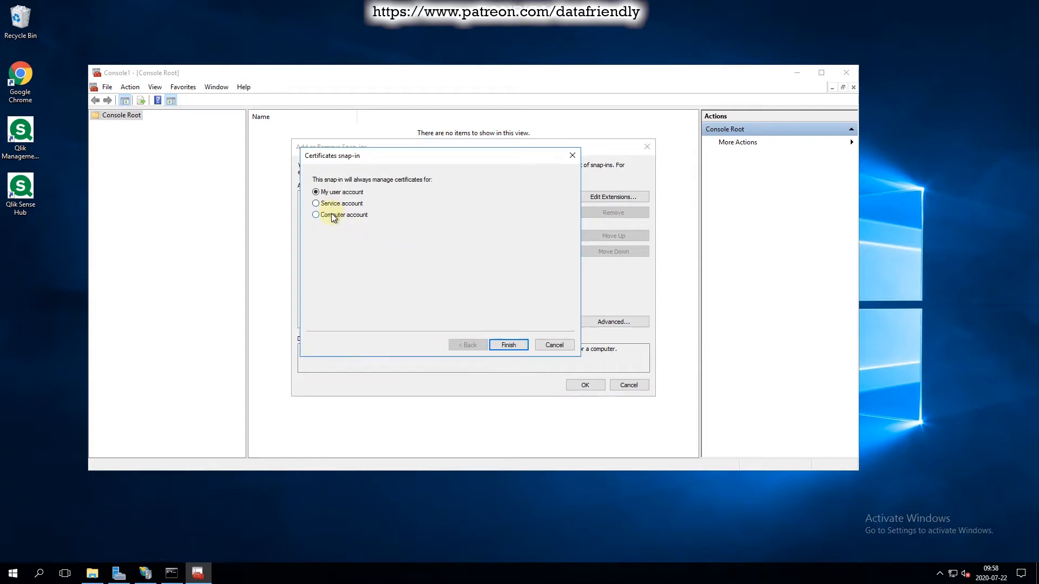
click(332, 215)
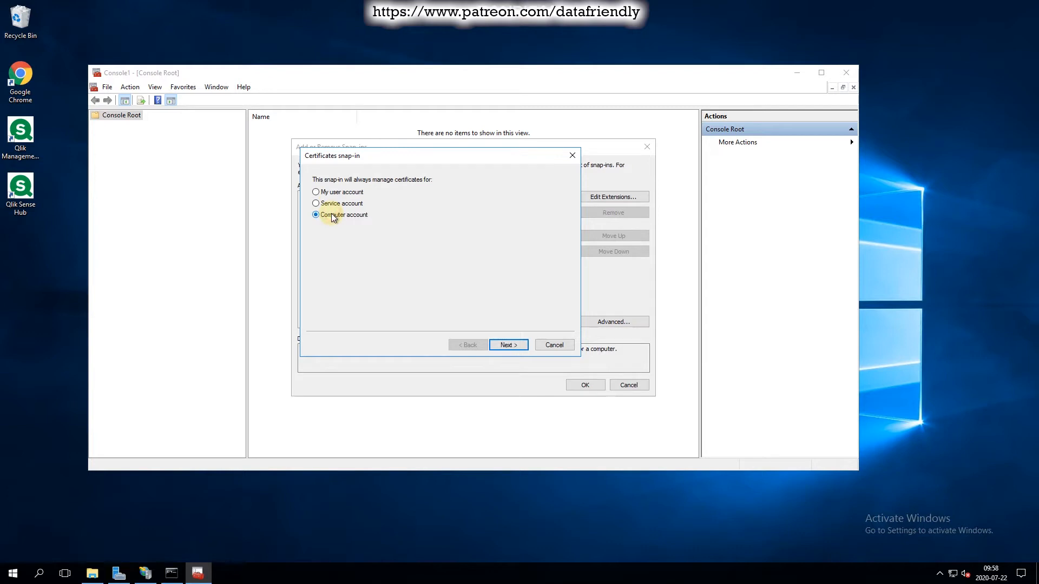
click(517, 347)
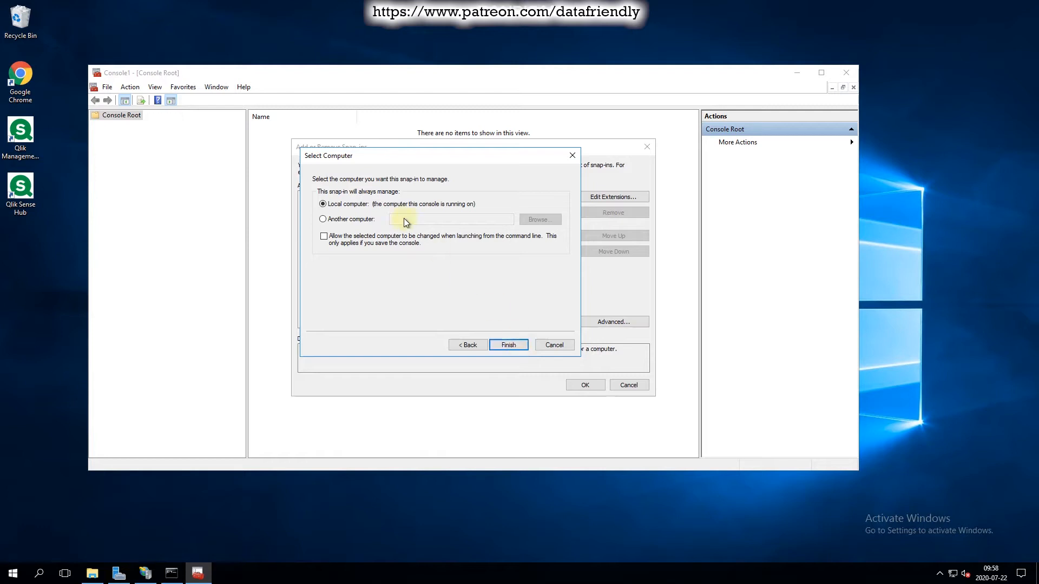
click(504, 347)
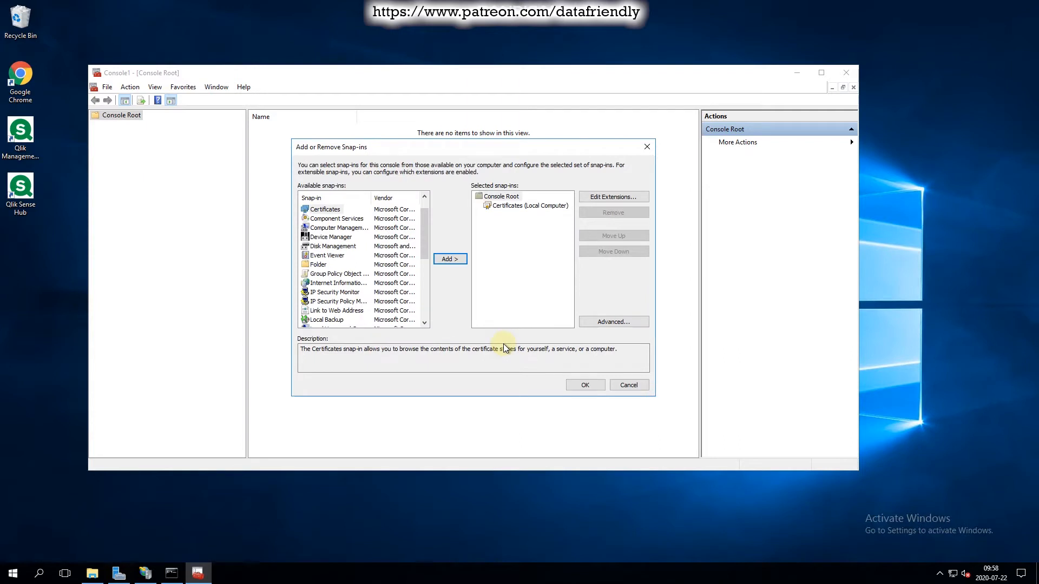
click(594, 386)
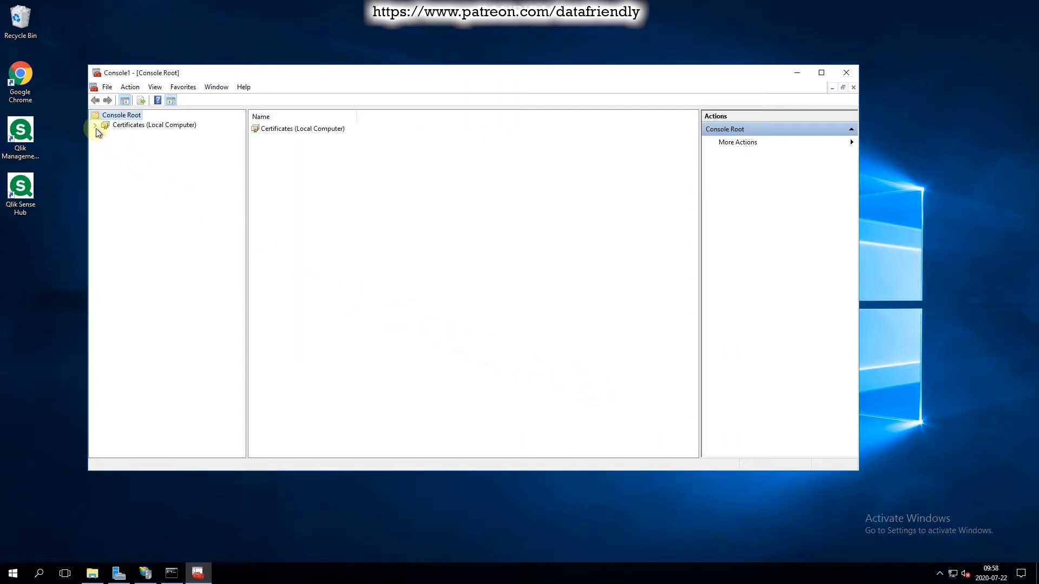
Open the Certificates folder in the Personal store of the local computer's certificates.
click(95, 125)
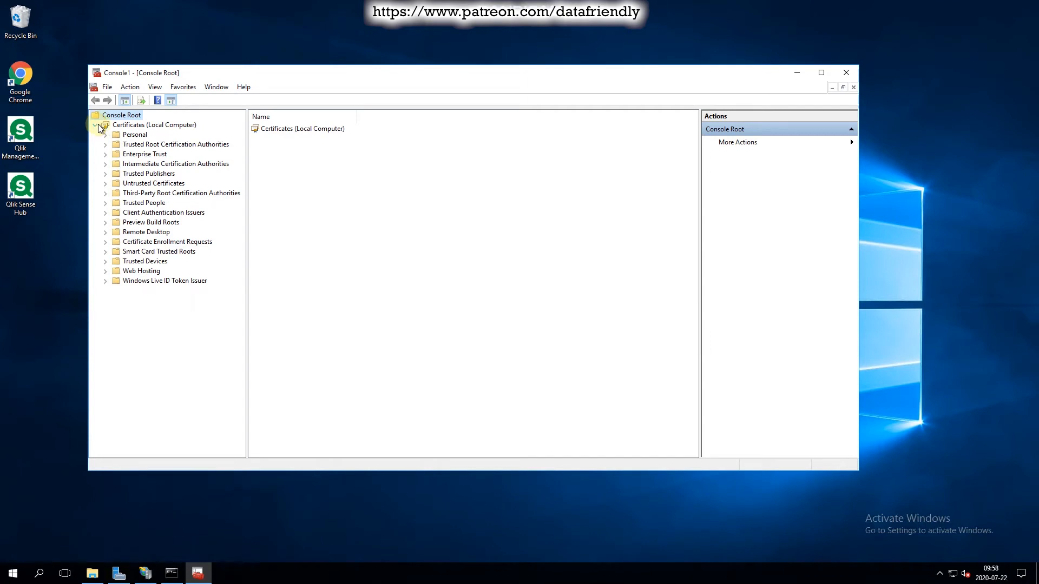
click(150, 127)
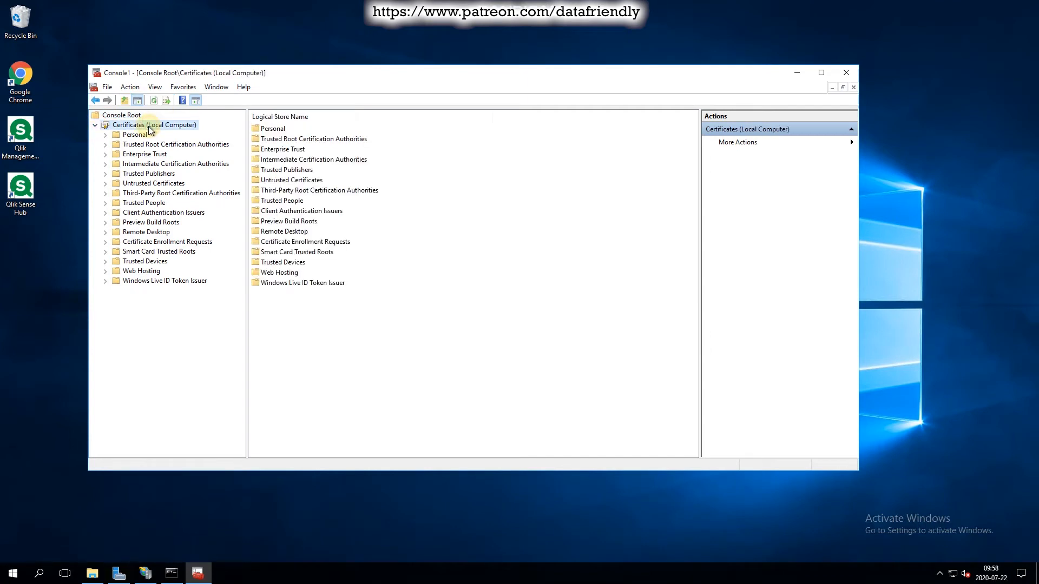
click(137, 136)
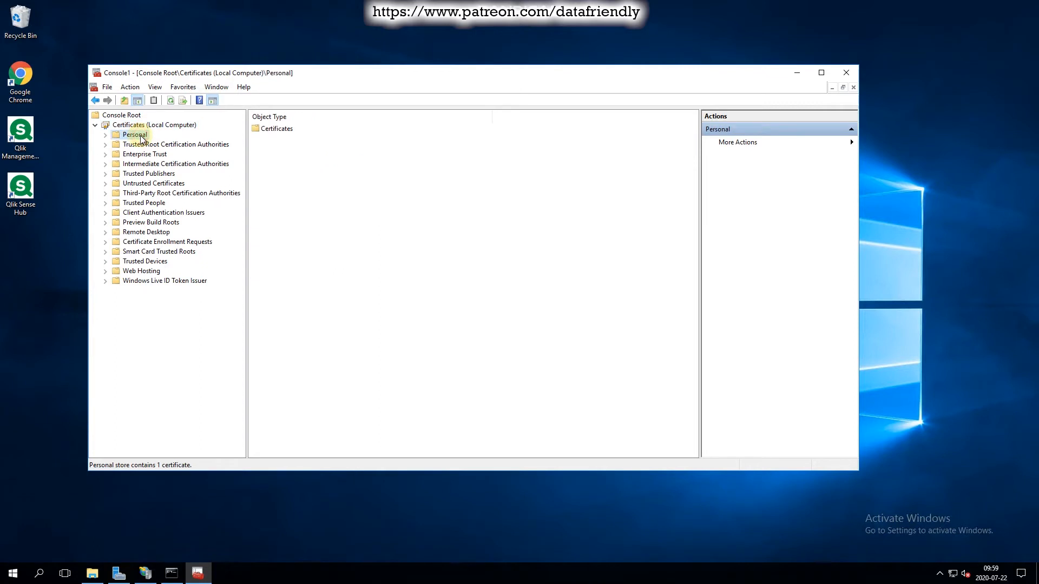
click(105, 135)
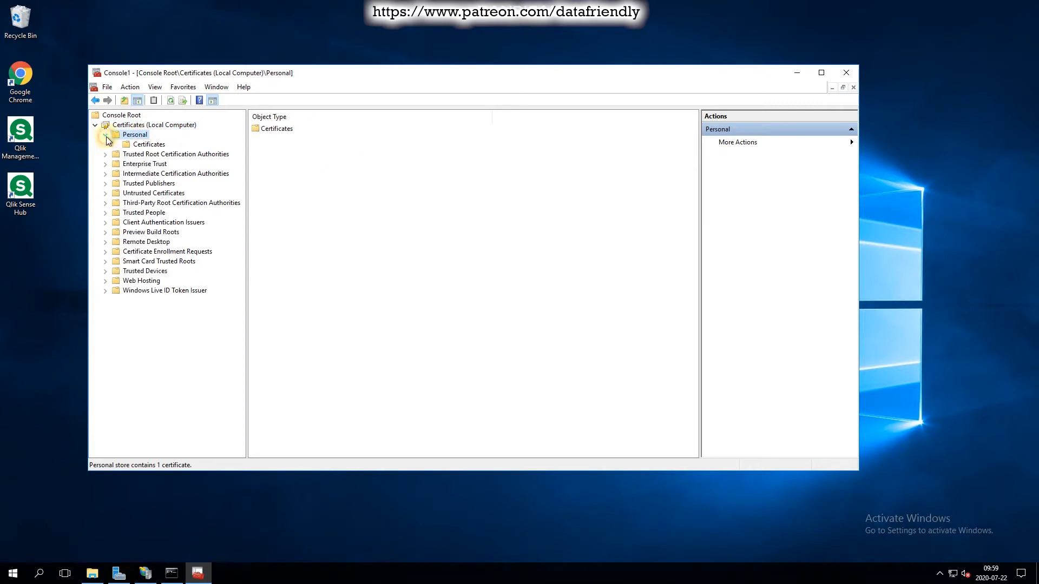
click(141, 145)
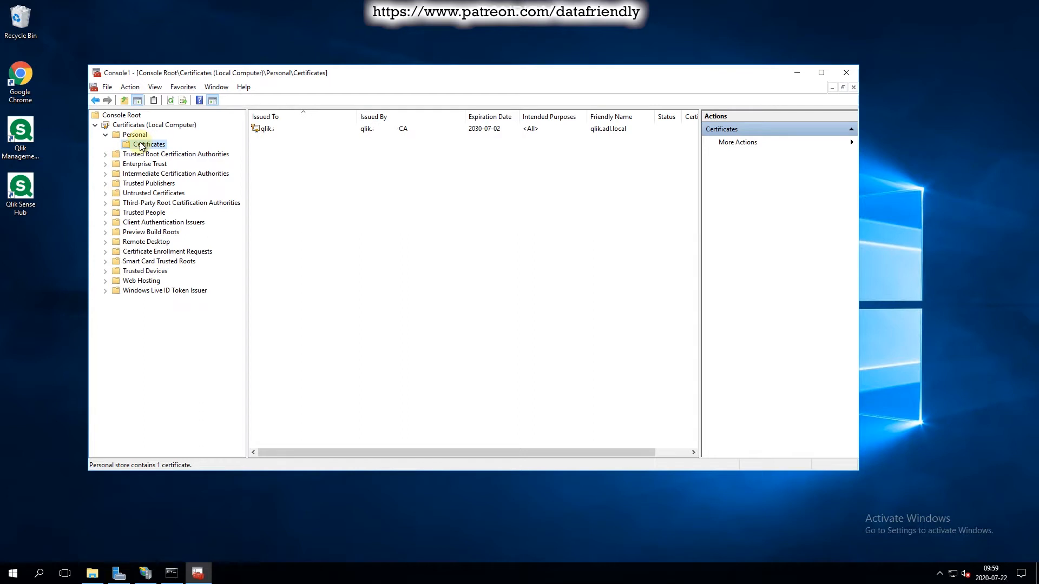
Start a custom certificate request without an enrollment policy, accepting the (No template) CNG key template and PKCS #10 format.
right_click(332, 178)
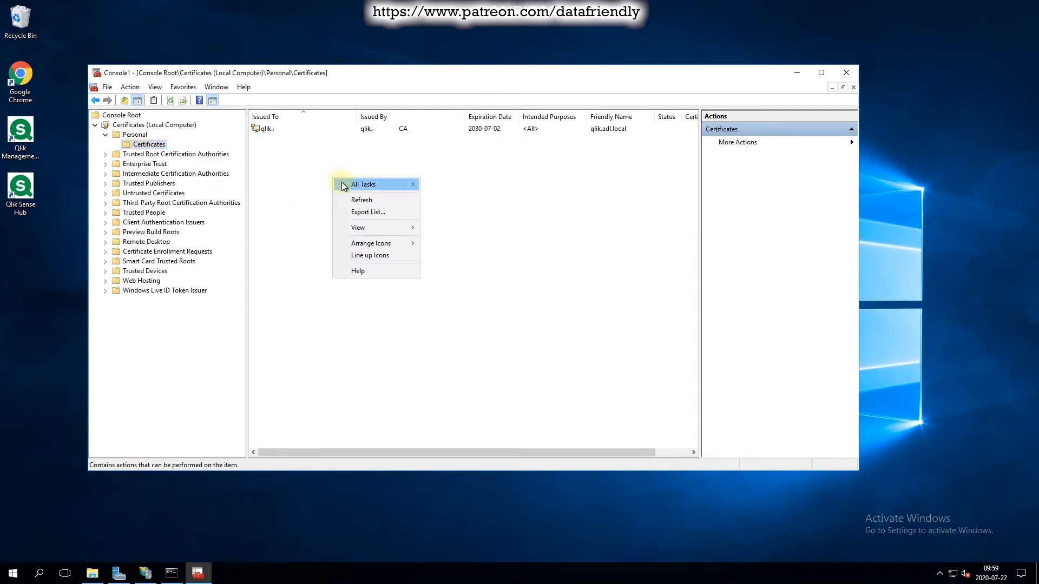
mouse_move(346, 185)
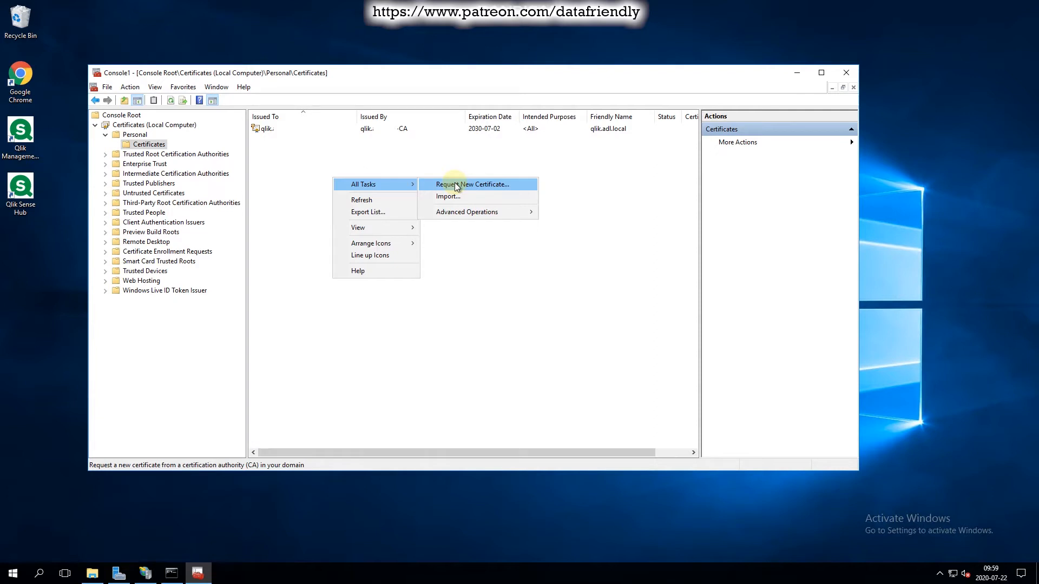
mouse_move(475, 212)
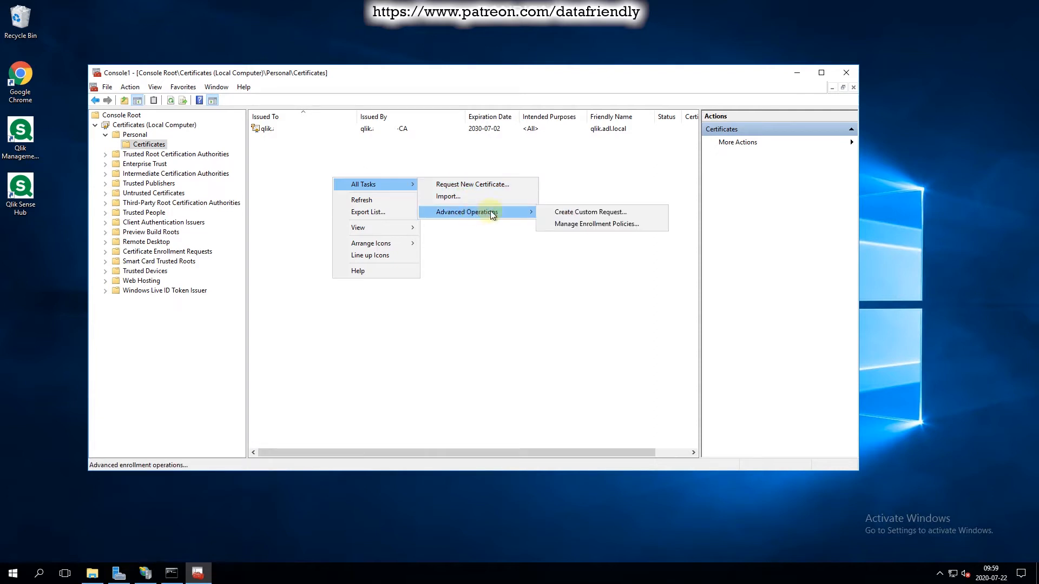
click(575, 213)
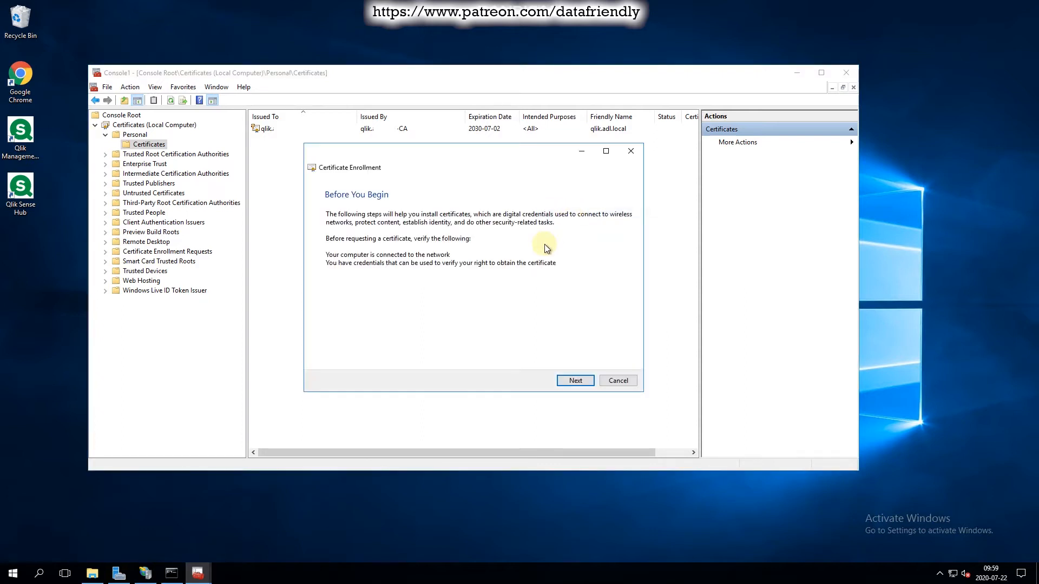
click(574, 382)
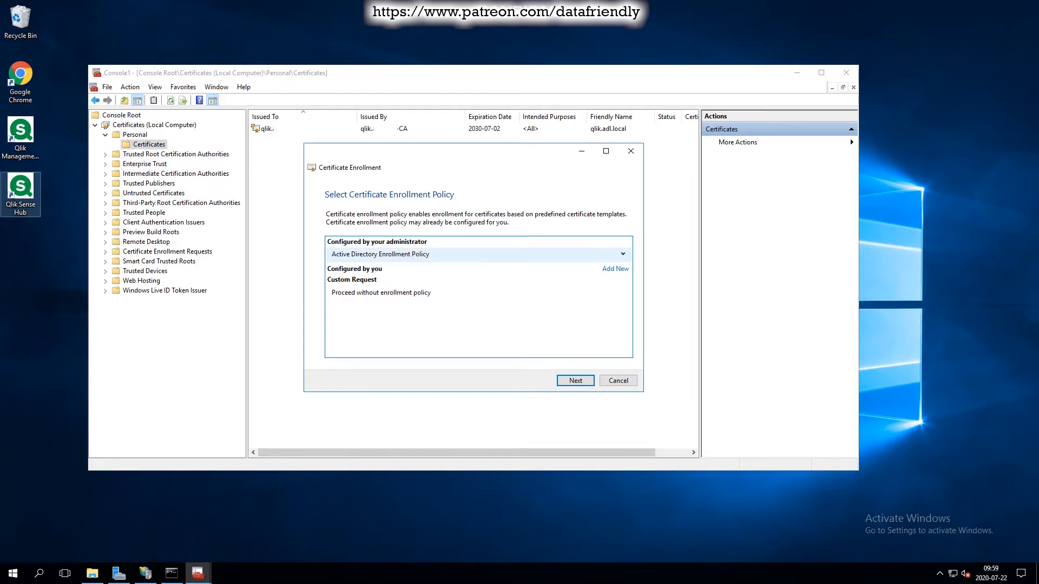
click(388, 294)
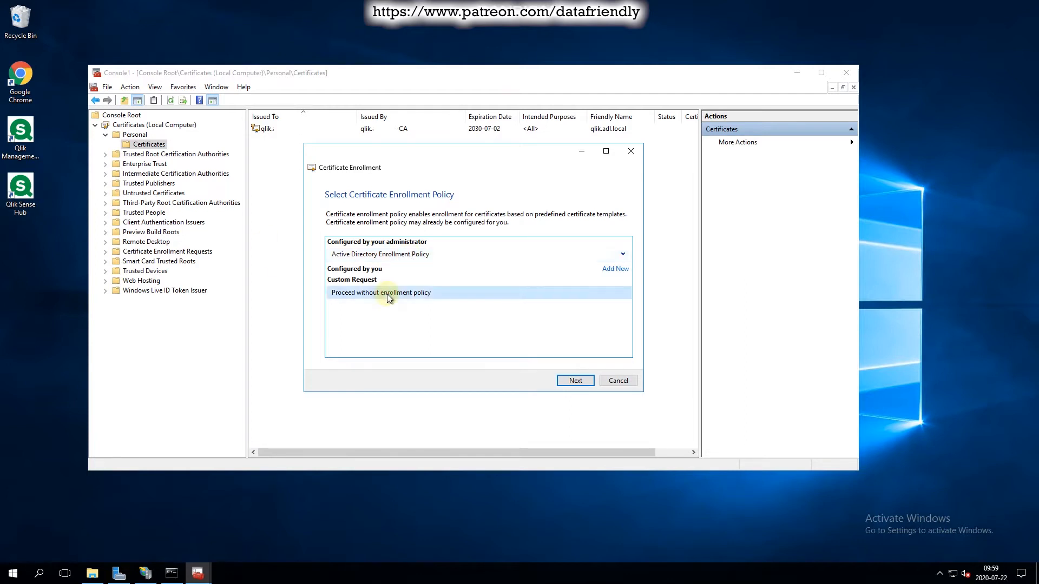
click(574, 381)
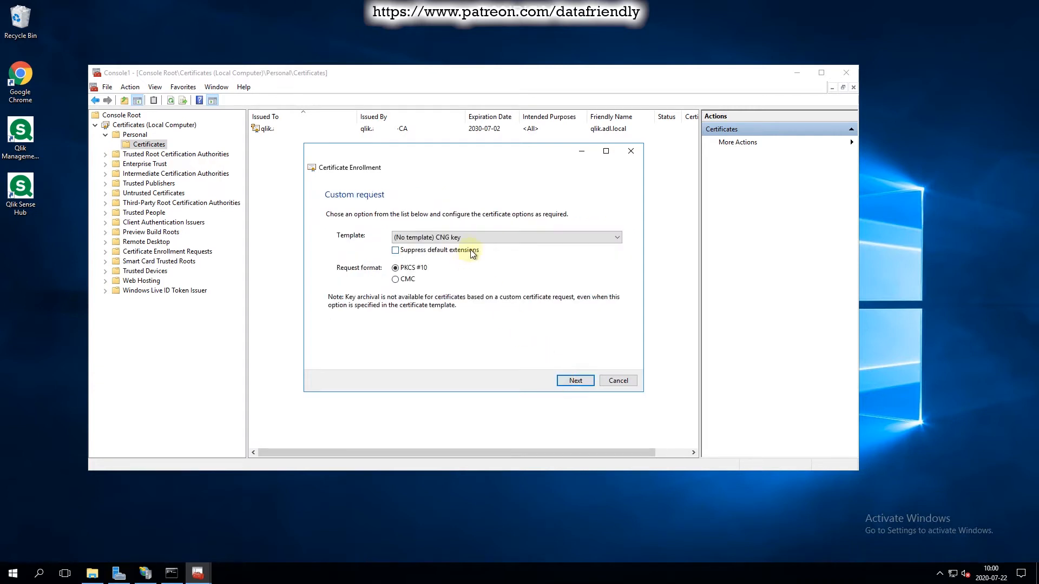
click(576, 381)
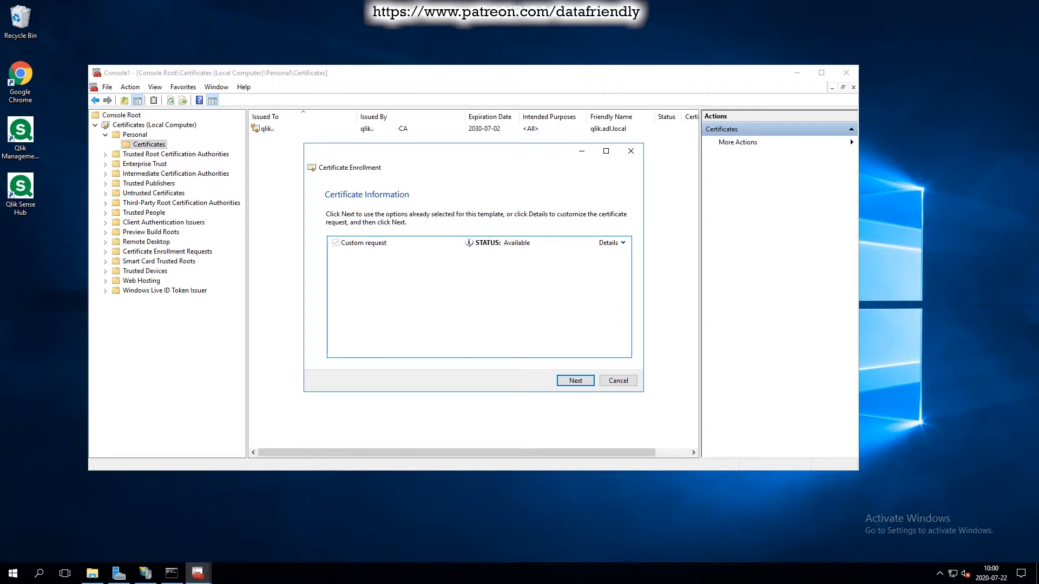
Open the custom request's certificate properties and set the friendly name to Qlik_server.
click(624, 243)
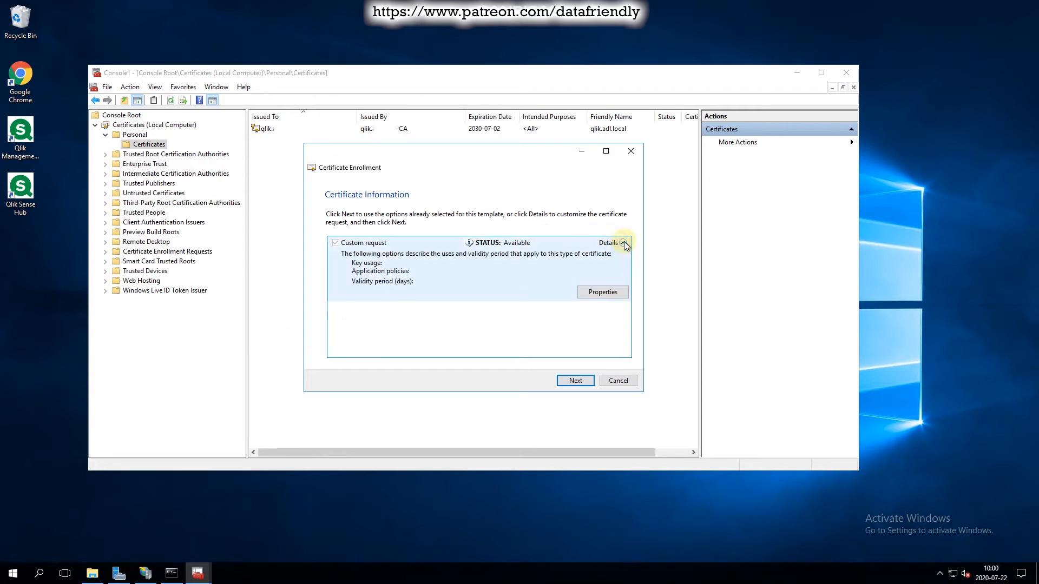
click(602, 292)
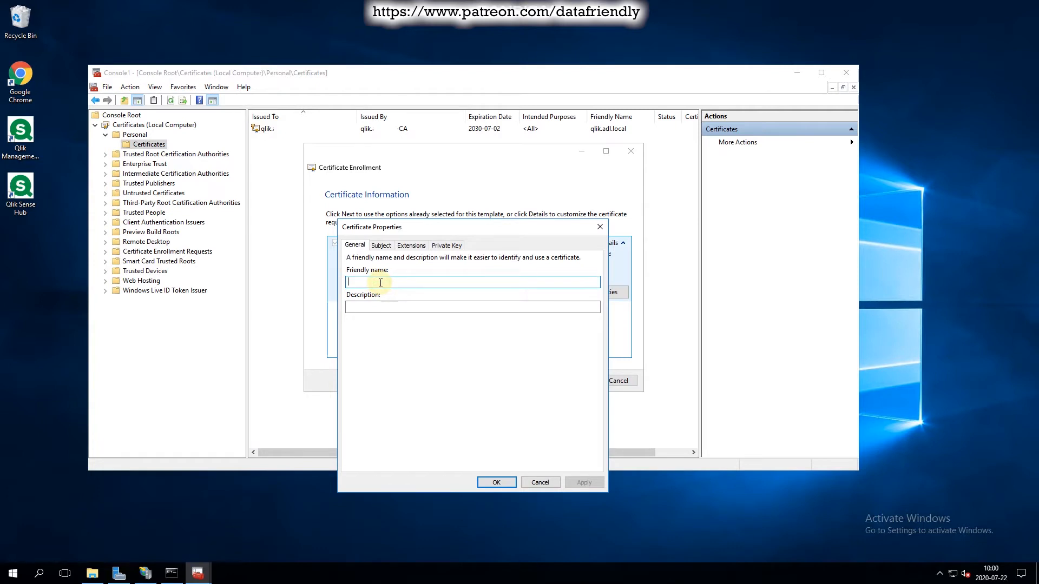
text(Qlik)
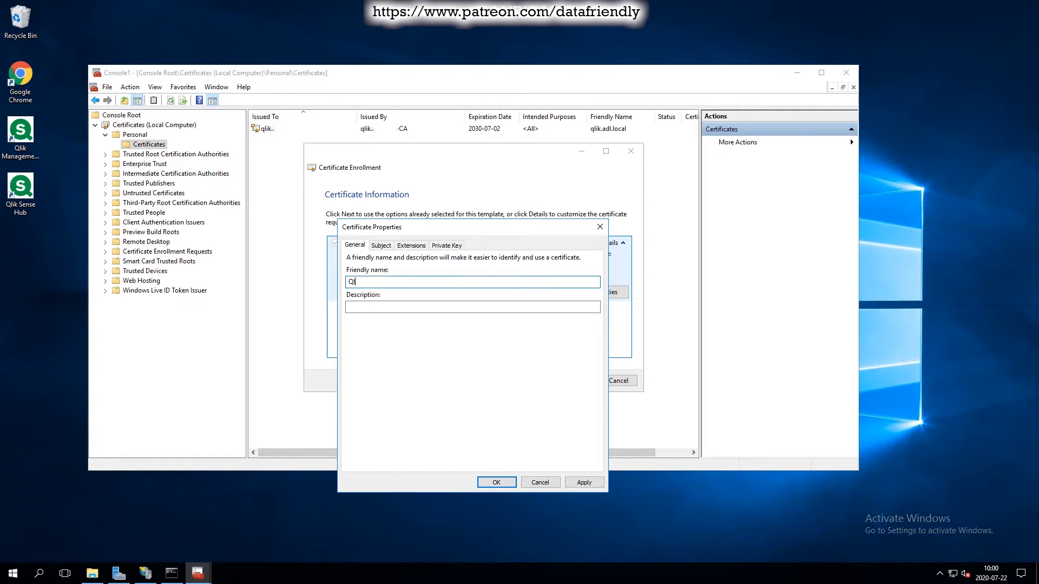
text(_server)
Add the Qlik server's host name as the common name in the certificate's subject.
click(382, 246)
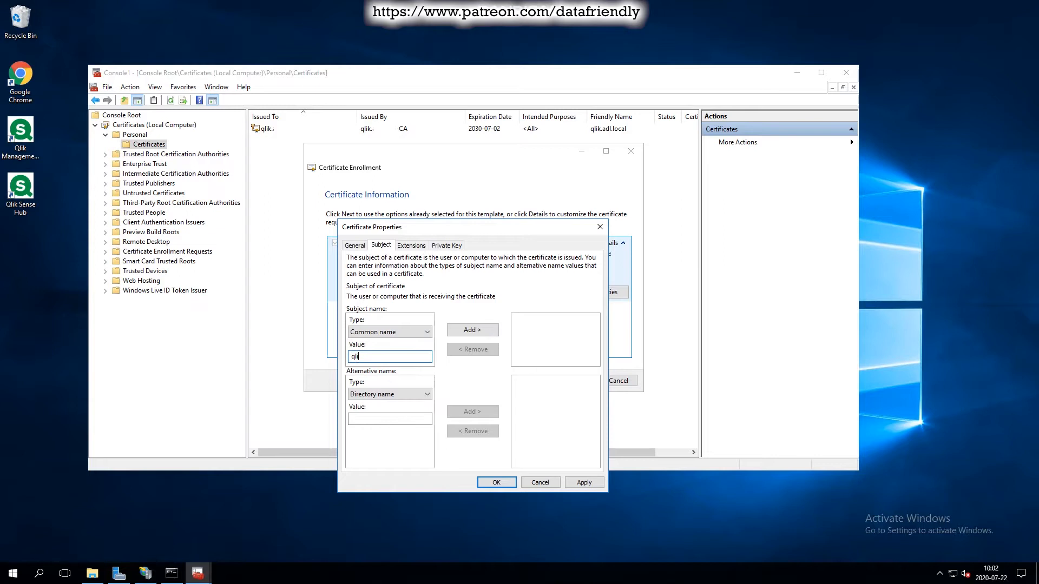
text(k.)
click(469, 330)
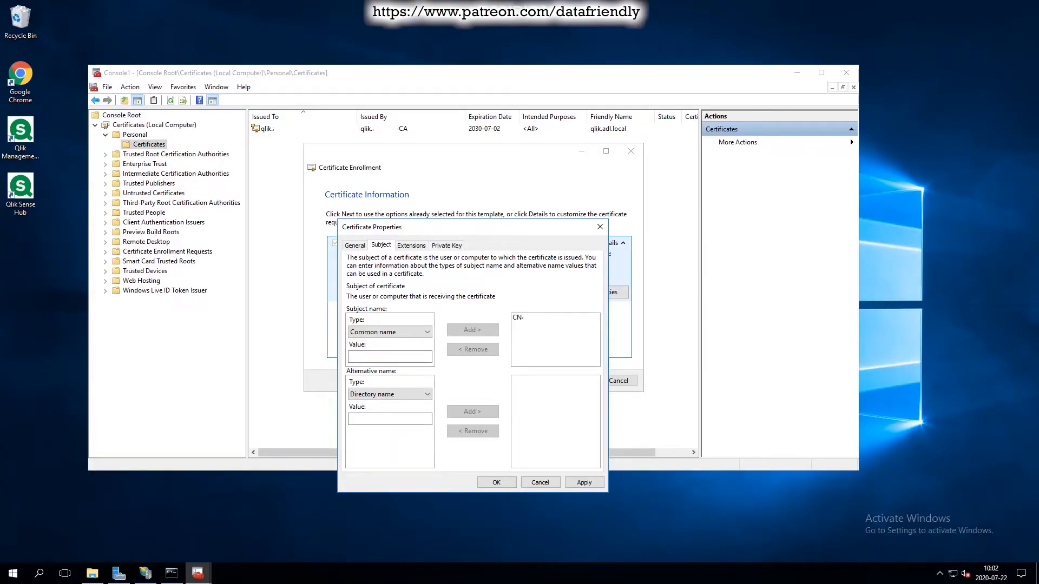
Add a Country entry with the organization's country code to the certificate's subject name.
click(366, 335)
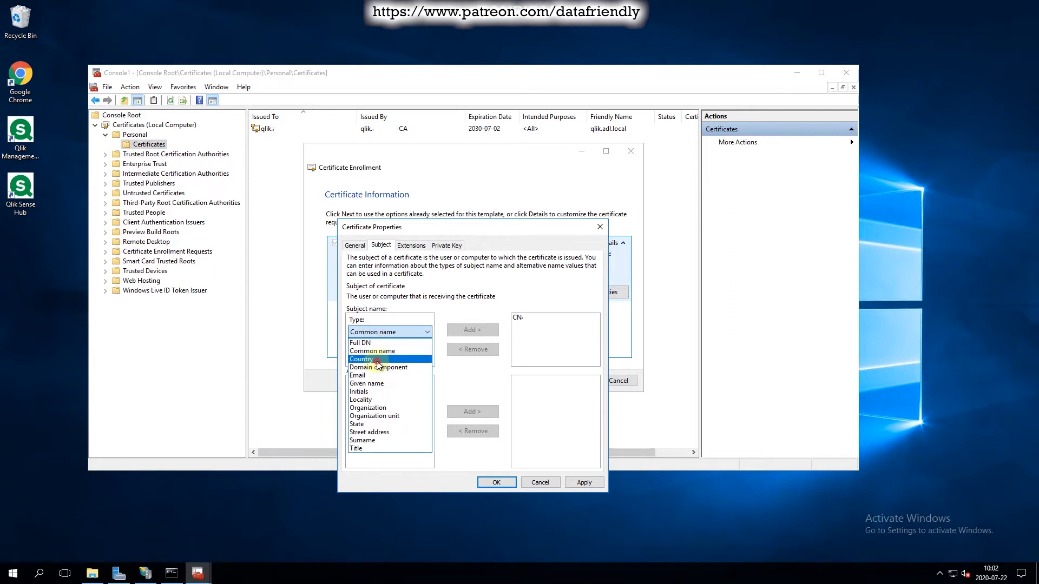
click(381, 359)
click(380, 360)
text(I)
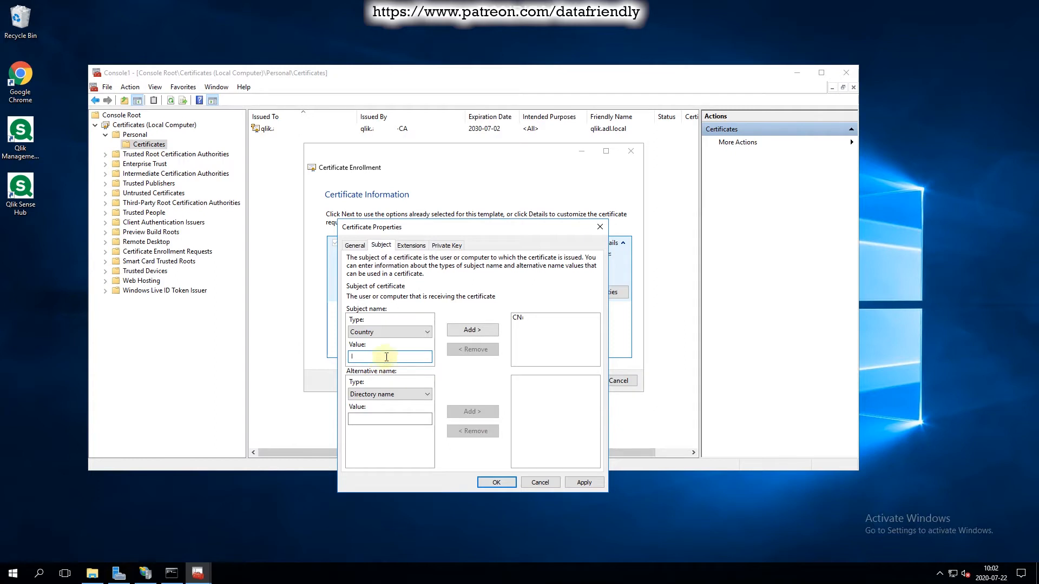
click(492, 330)
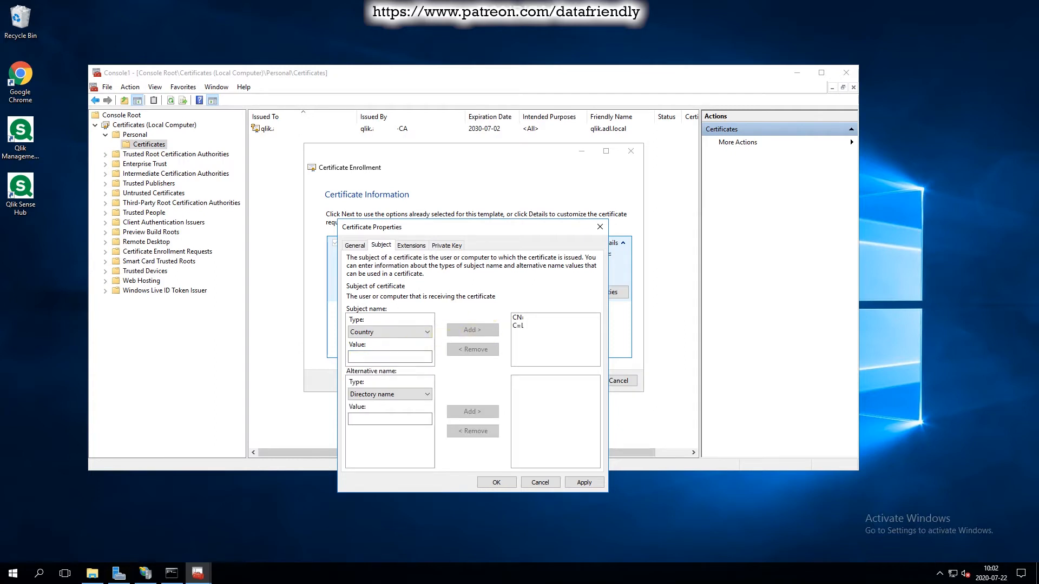
Add a State entry with the organization's state to the certificate's subject name.
click(395, 332)
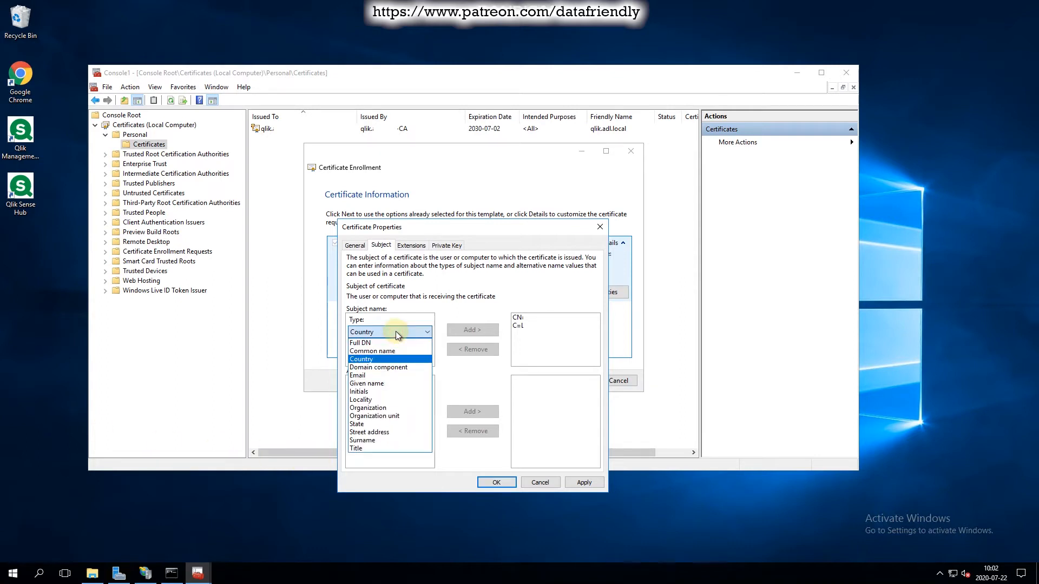
click(364, 424)
click(377, 357)
text(V)
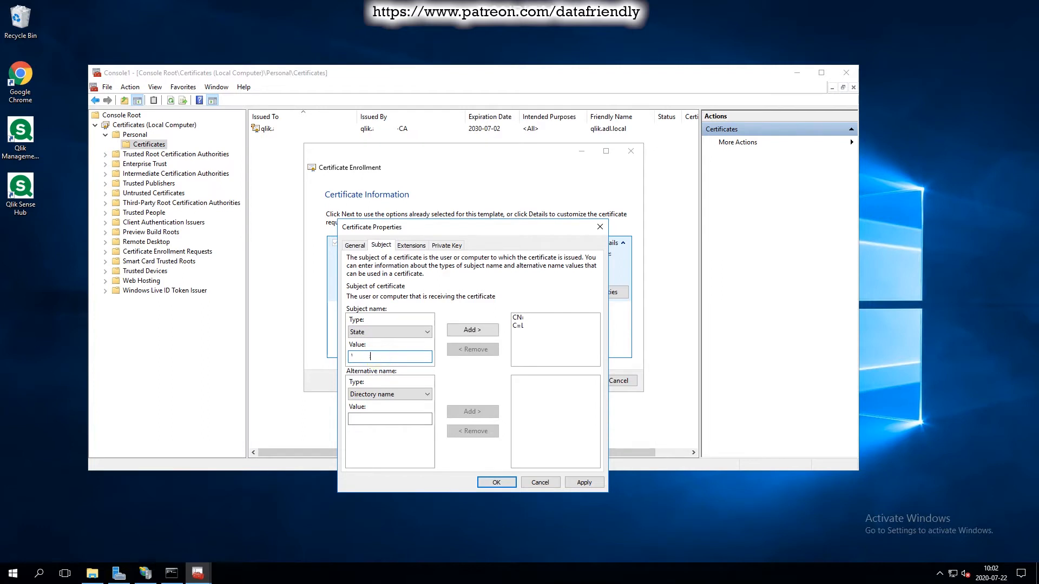
click(471, 330)
Add a Locality entry with the organization's locality to the certificate's subject name.
click(395, 332)
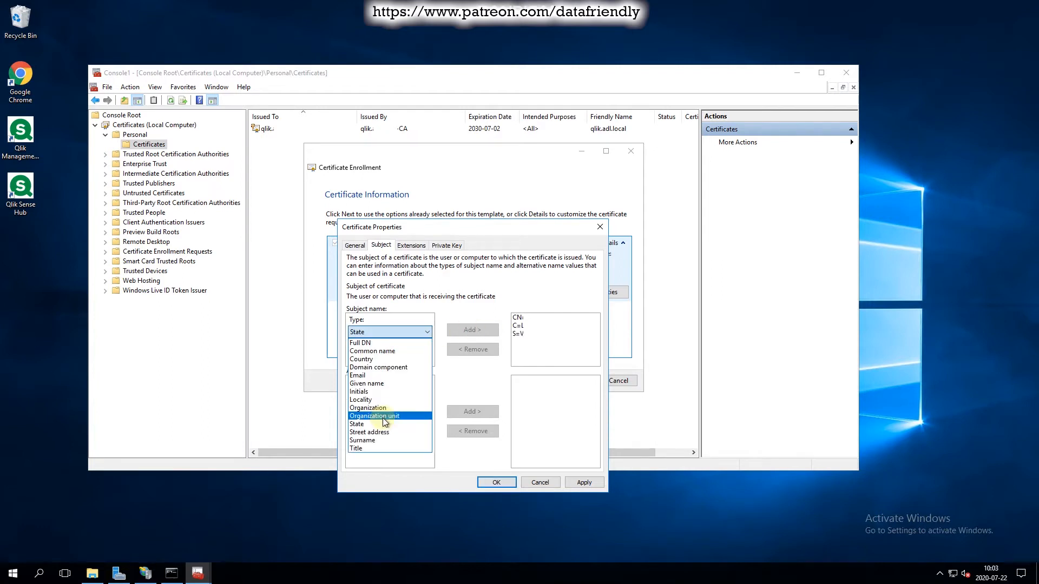
click(371, 400)
click(372, 356)
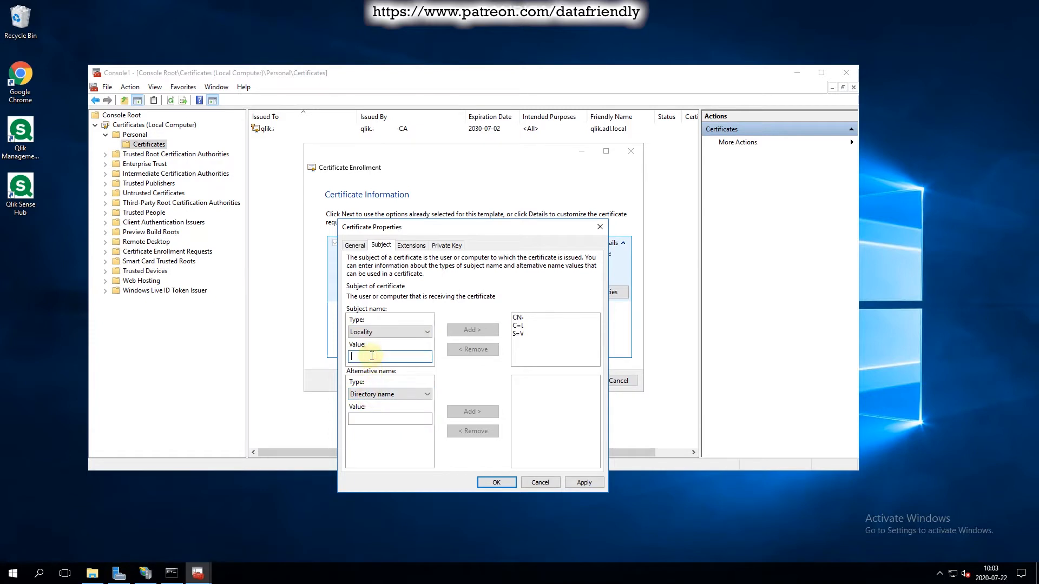
text(V)
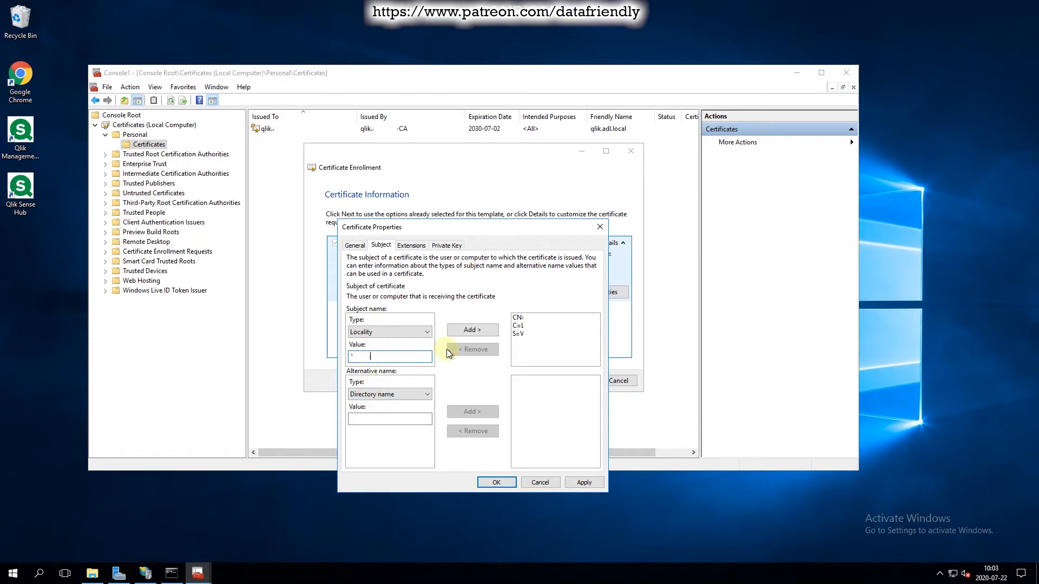
click(473, 330)
Add an Organization entry with the organization's name to the certificate's subject name.
click(411, 332)
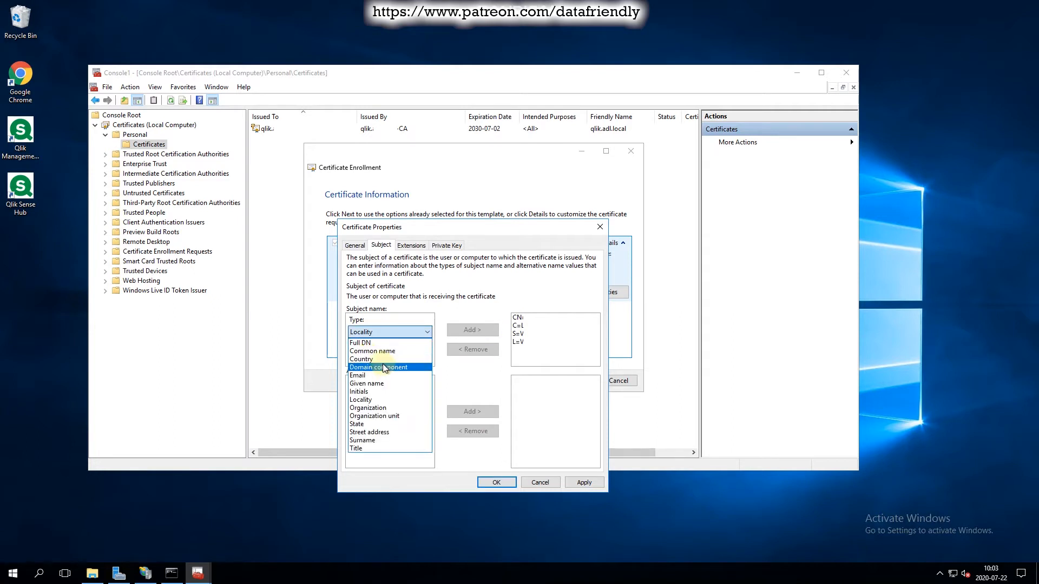
click(382, 408)
click(384, 358)
text(l)
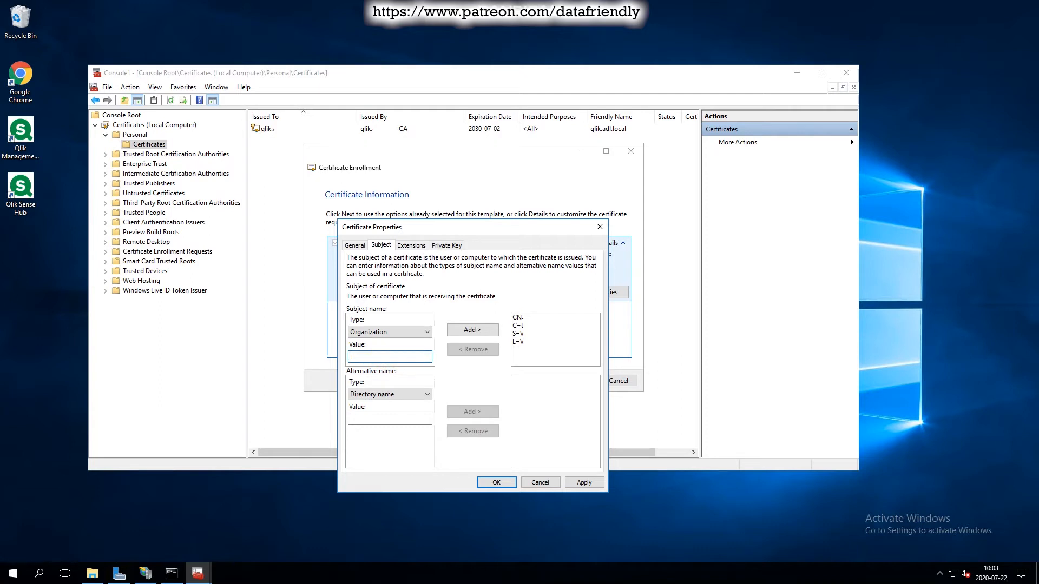
text(ijos projektai)
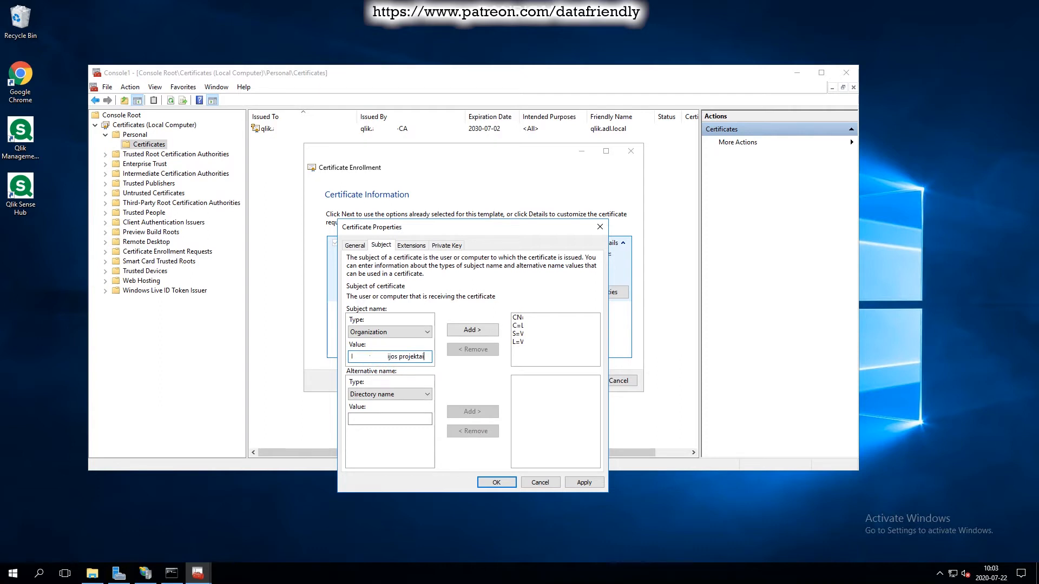
click(465, 331)
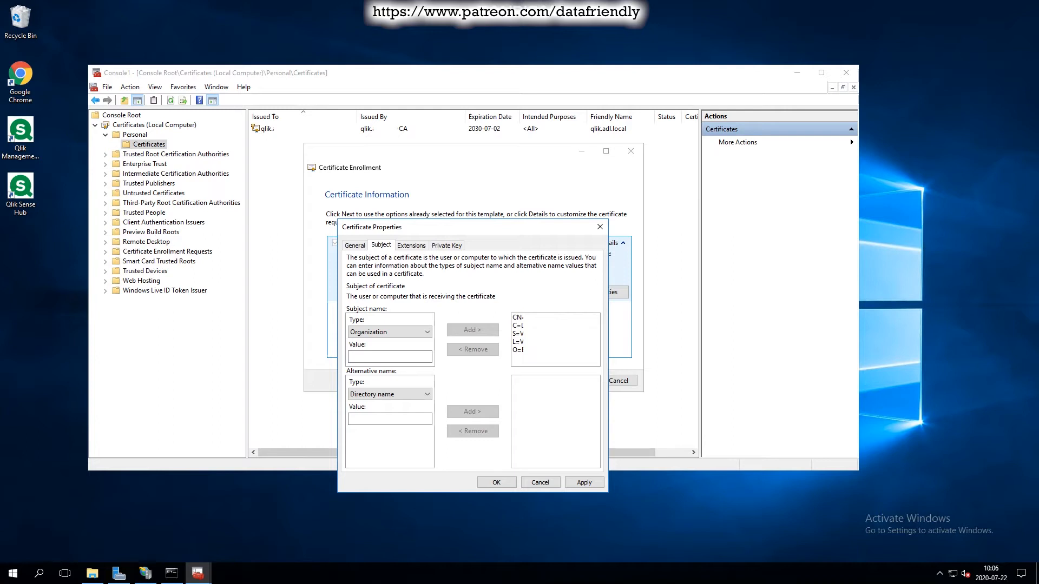
Choose RSA, Microsoft Software Key Storage Provider as the cryptographic service provider for the certificate's private key.
click(447, 246)
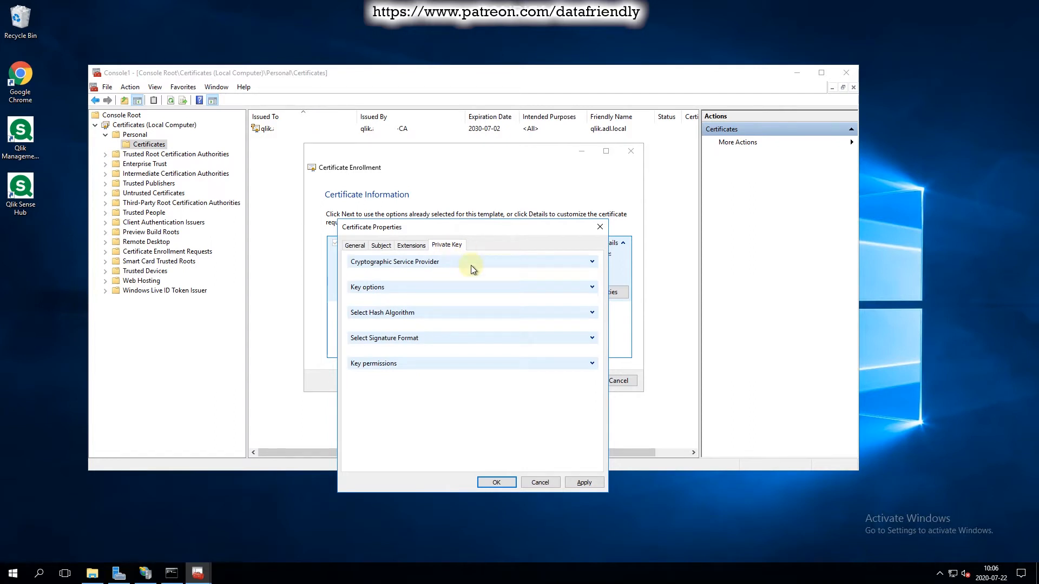
click(592, 261)
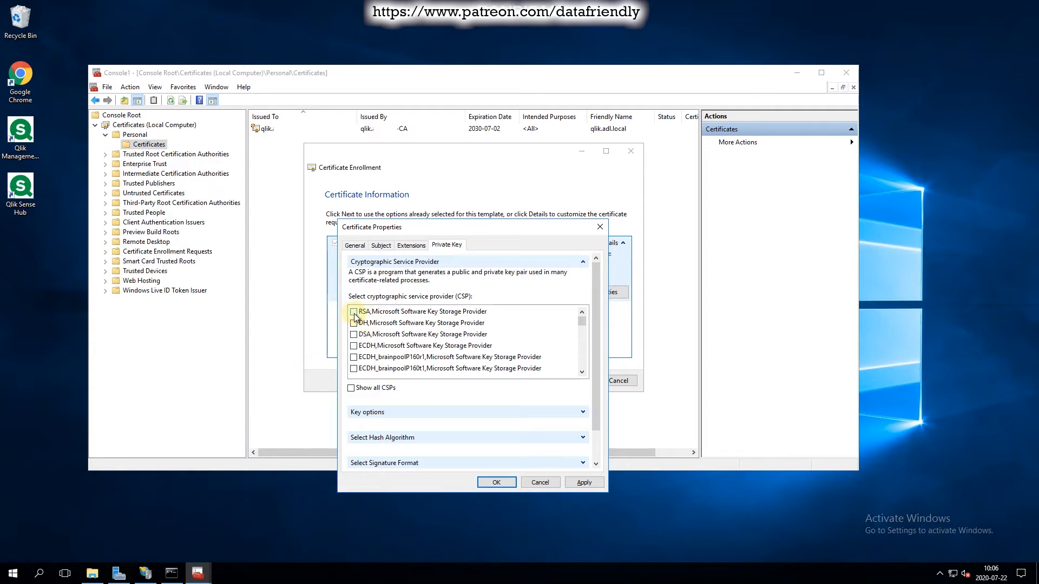
scroll(458, 344, down, 1)
scroll(457, 344, down, 4)
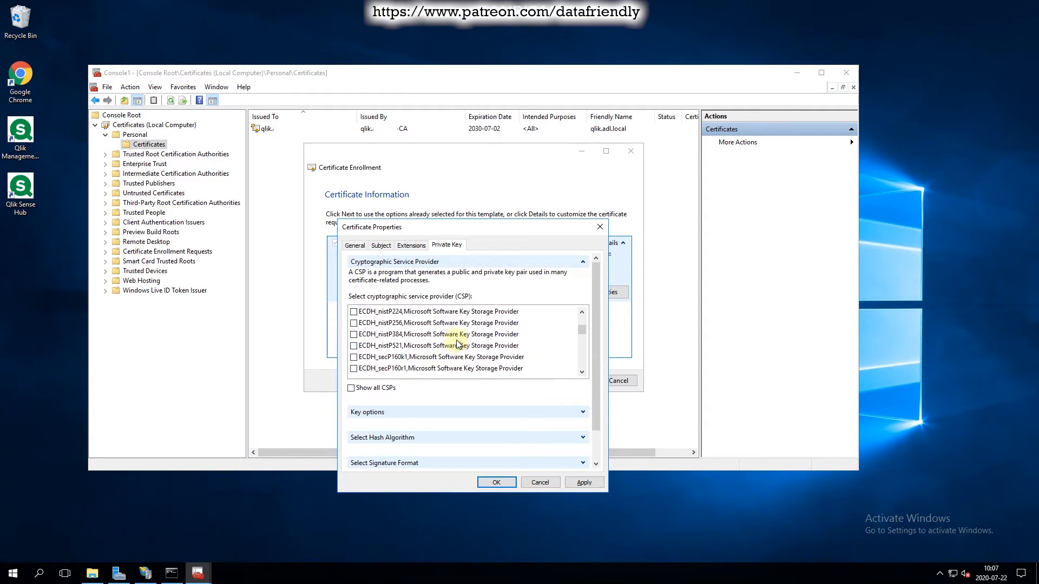
scroll(458, 344, up, 5)
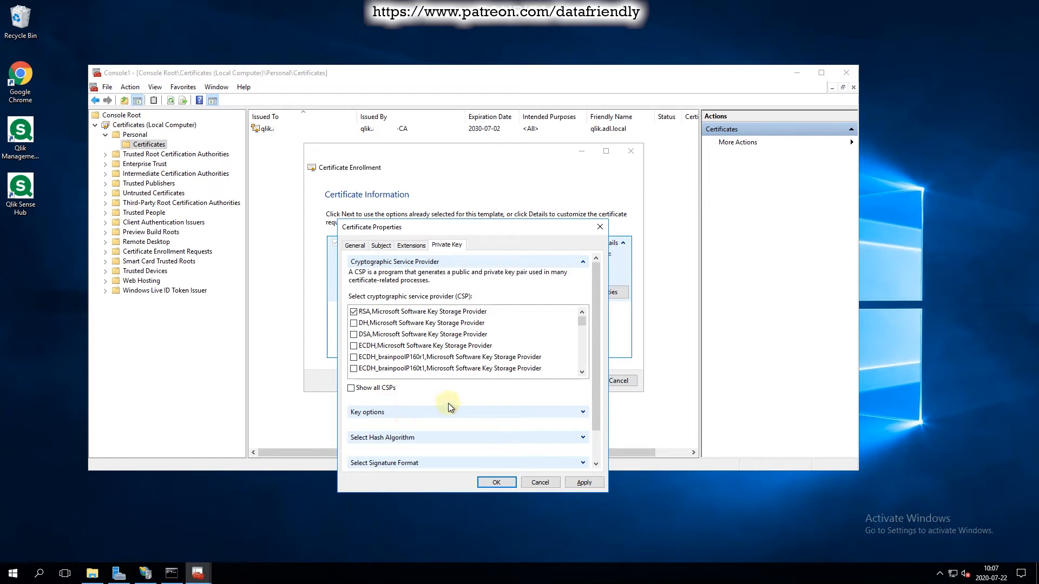
Set the private key size to 2048 and make the private key exportable.
click(562, 410)
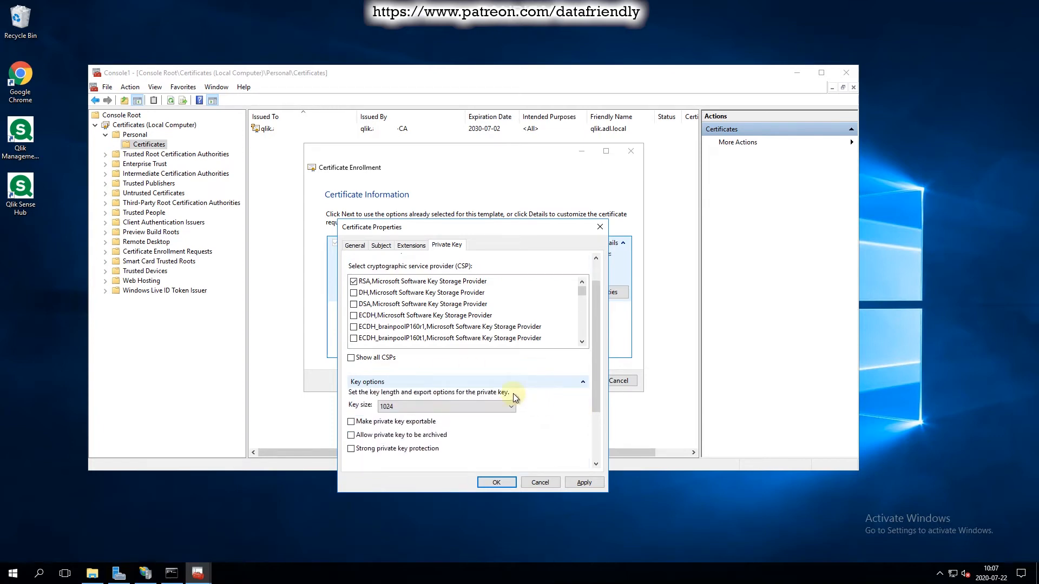
click(498, 392)
click(476, 417)
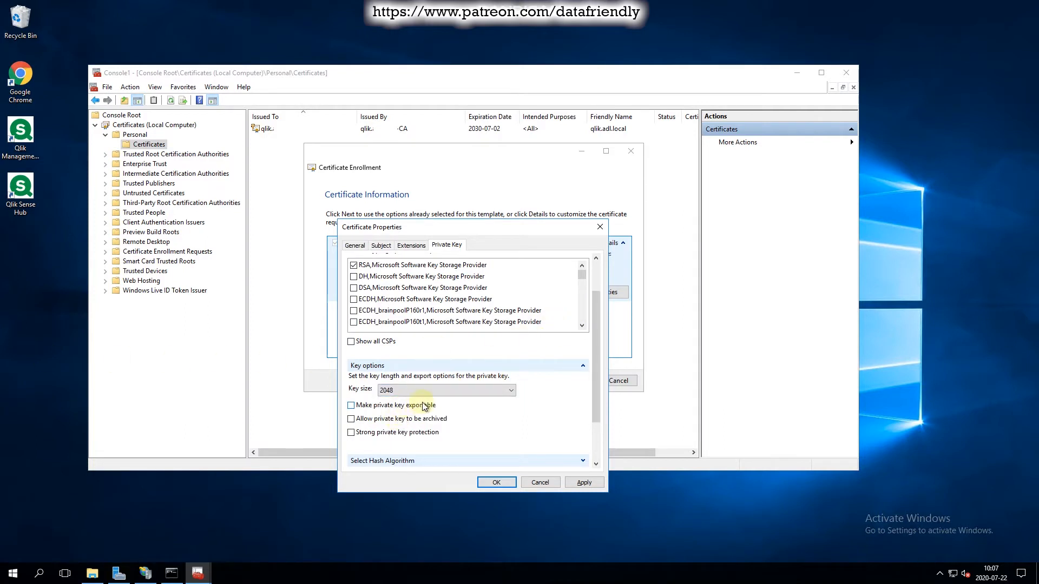
click(362, 407)
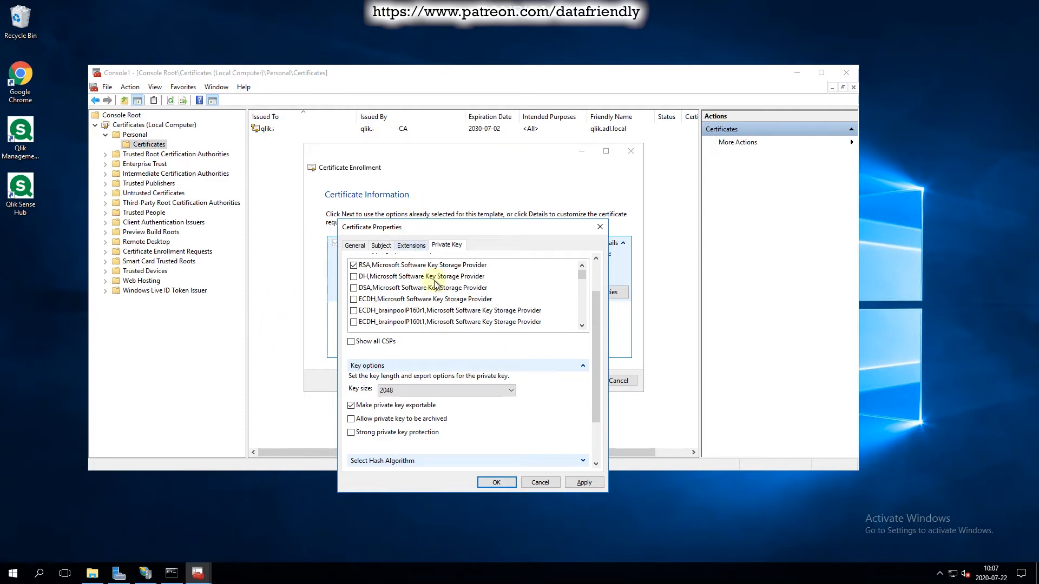
Accept the certificate properties and continue the enrollment to saving the offline request.
click(496, 483)
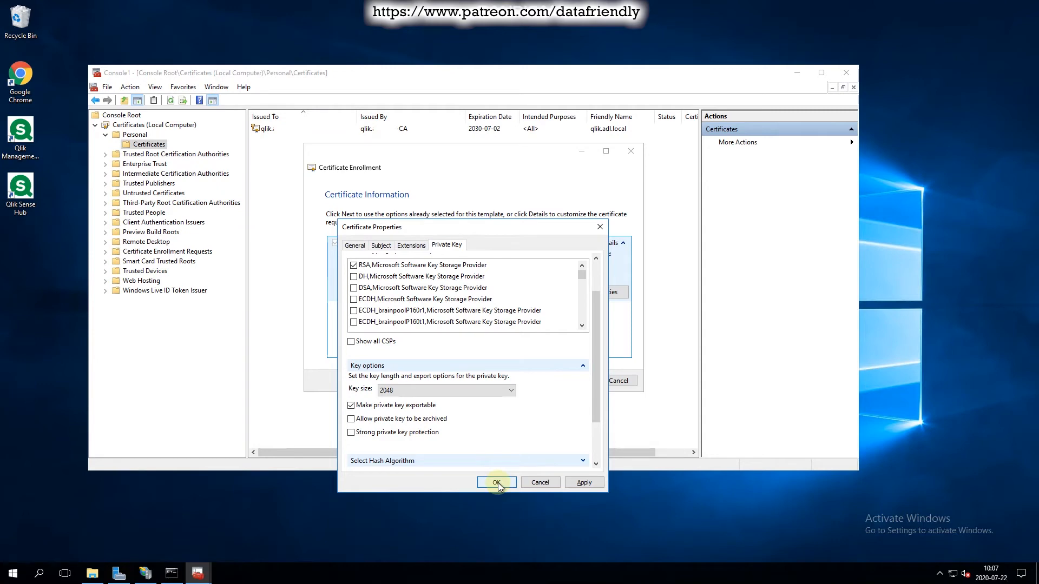
click(411, 246)
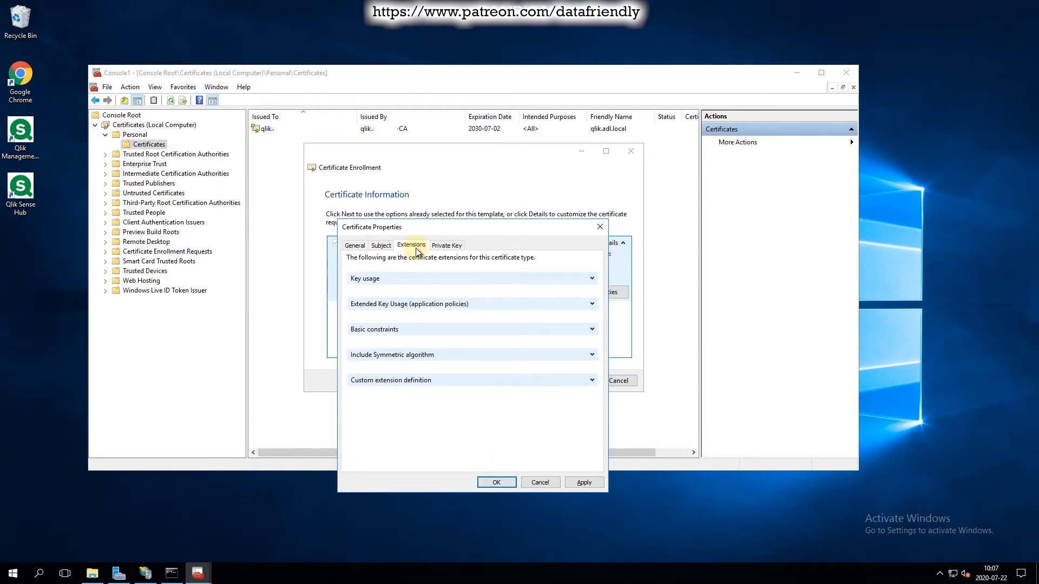
click(446, 245)
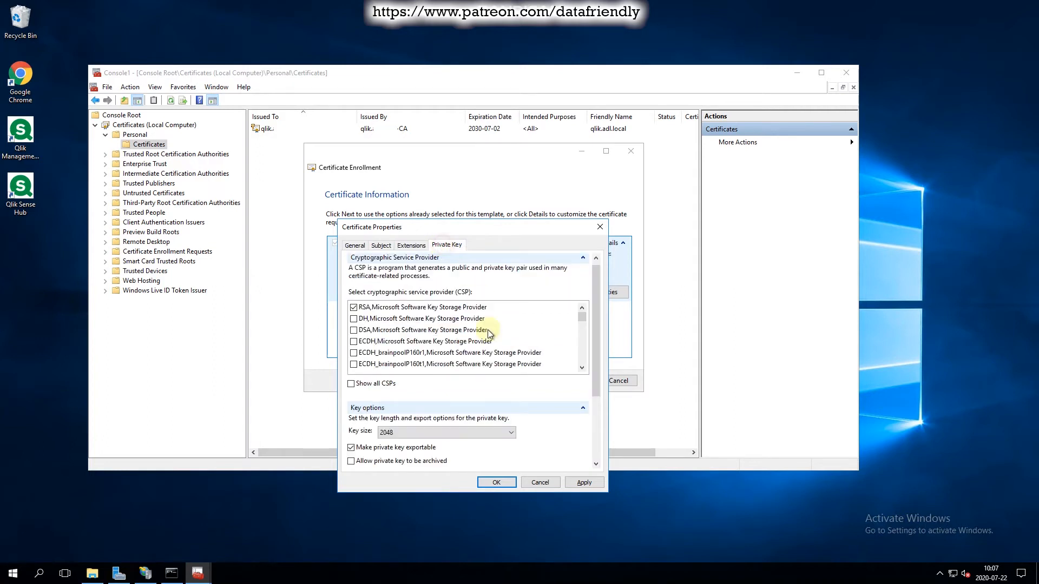
click(495, 482)
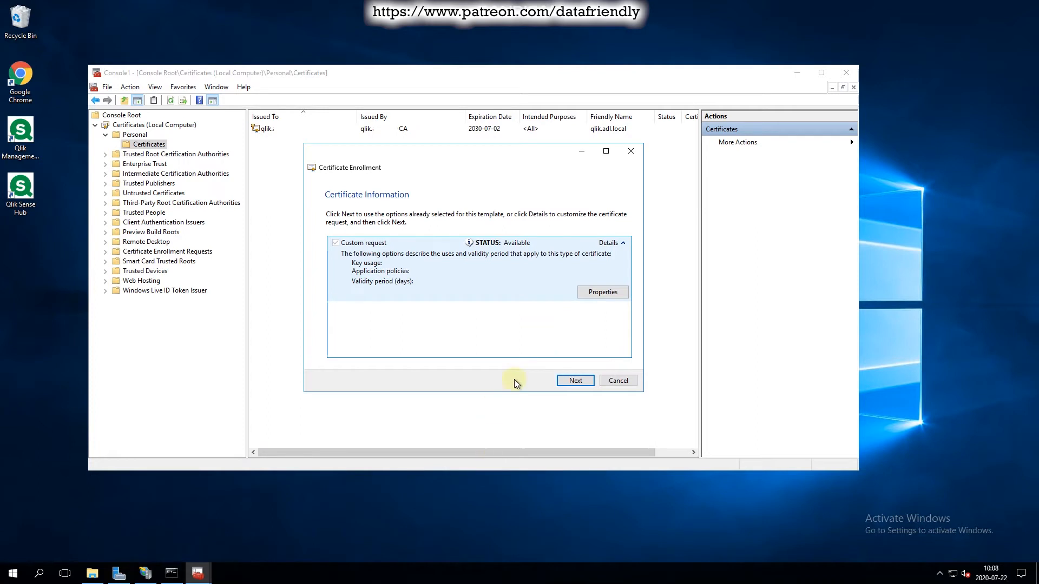
click(575, 382)
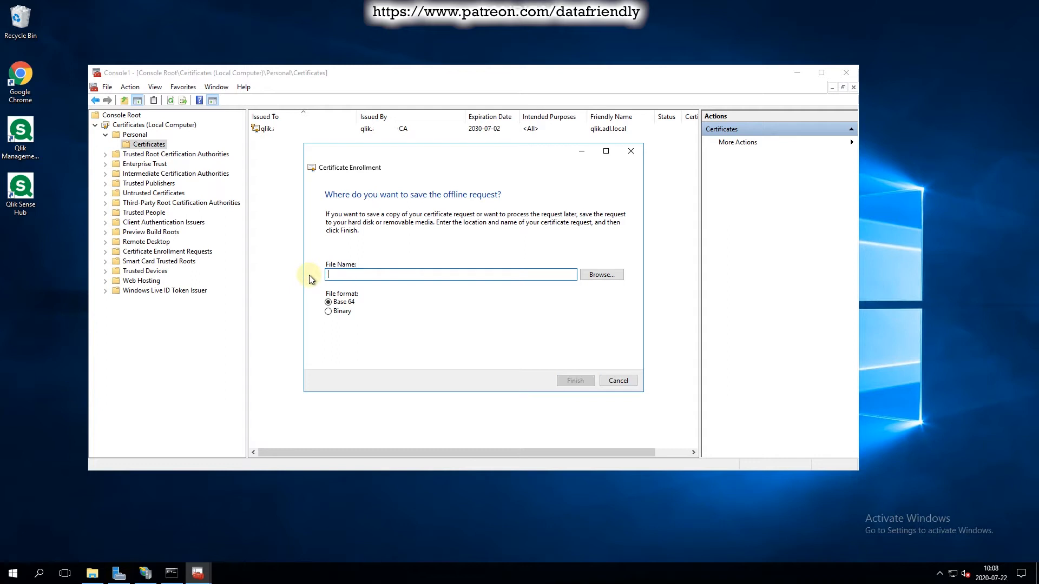
Save the offline request in Base 64 format as qlik_sense in the Downloads folder and finish the enrollment.
click(586, 308)
click(341, 303)
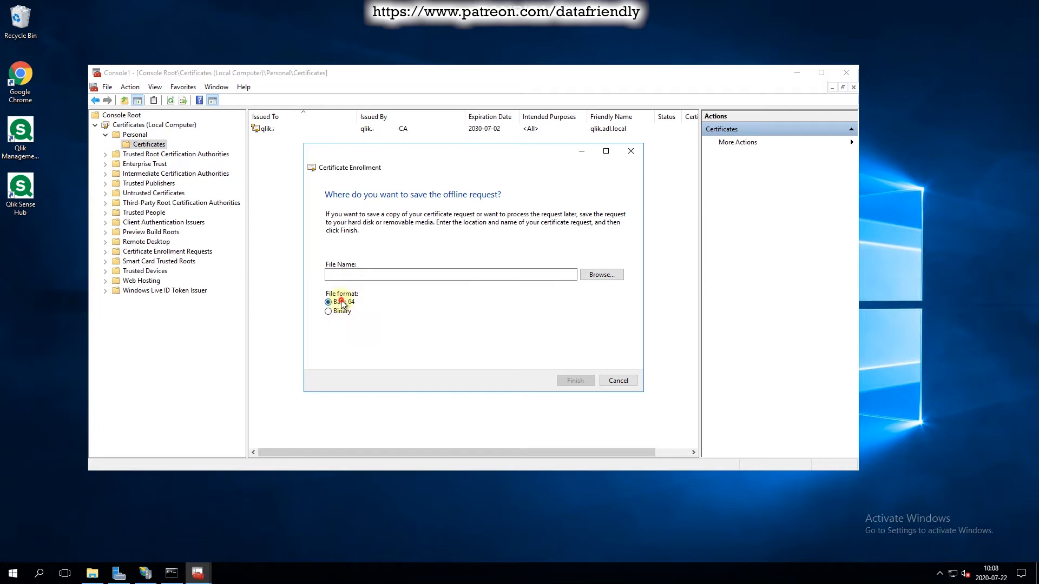
click(601, 275)
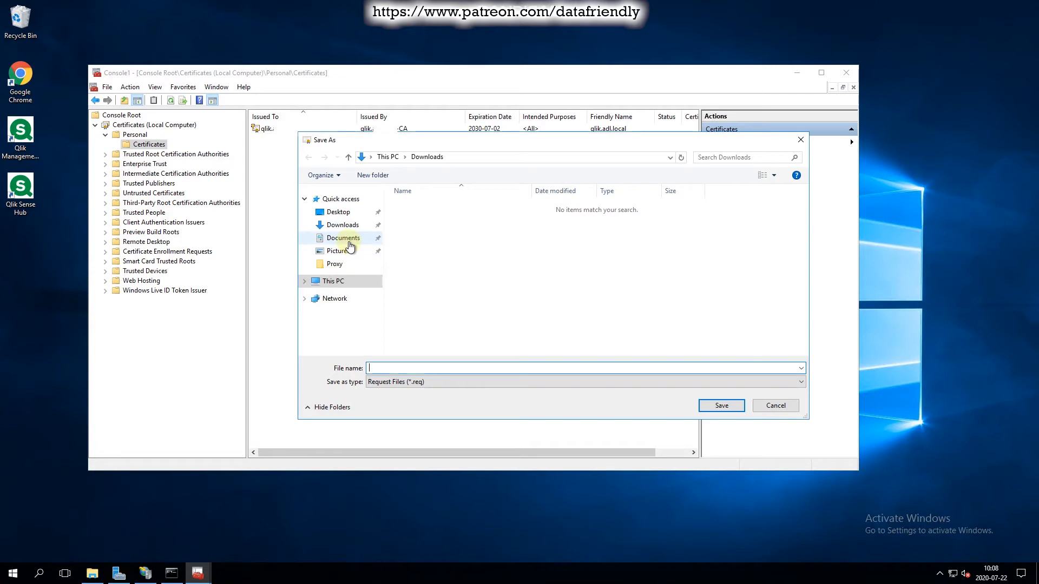
text(qlik_sense)
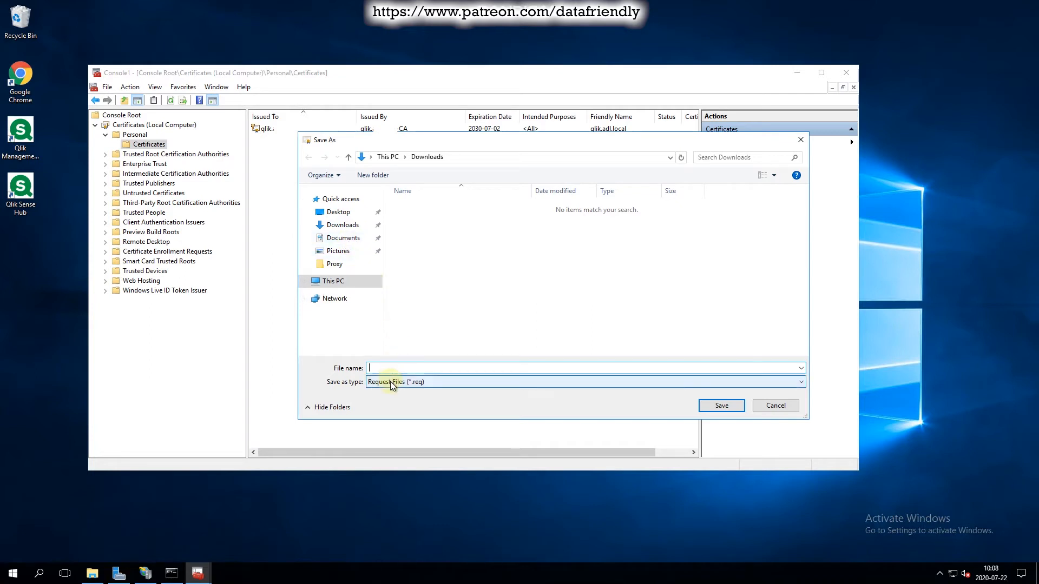
click(720, 408)
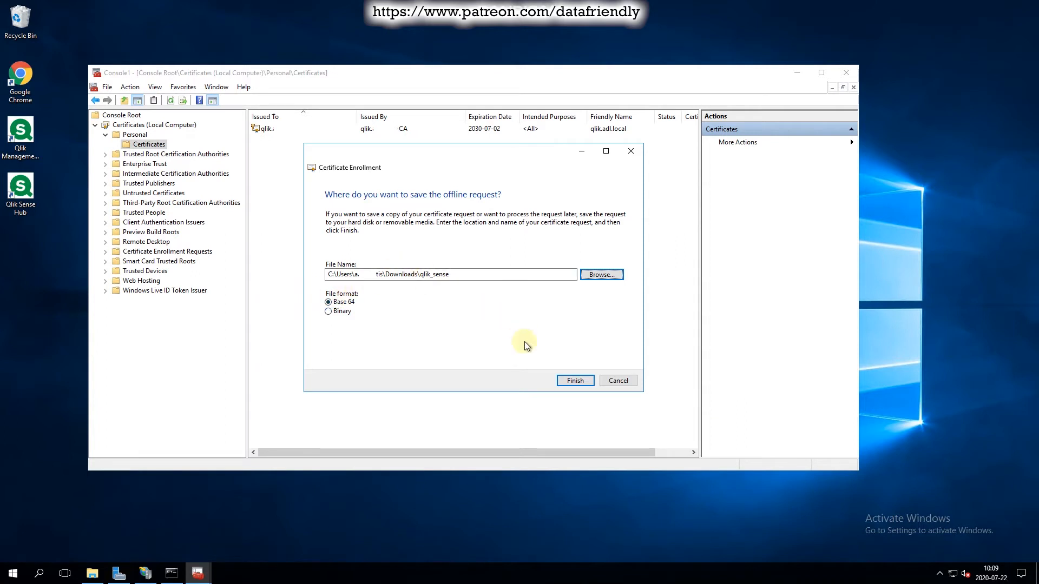
click(574, 382)
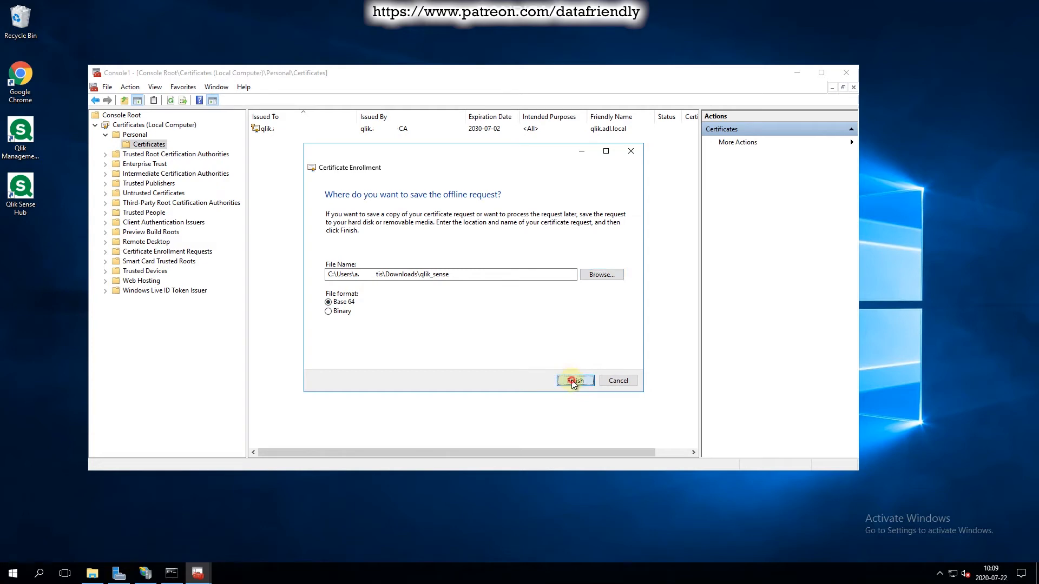
Open the qlik_sense file from the Downloads folder in Notepad and select the entire certificate request text.
click(92, 573)
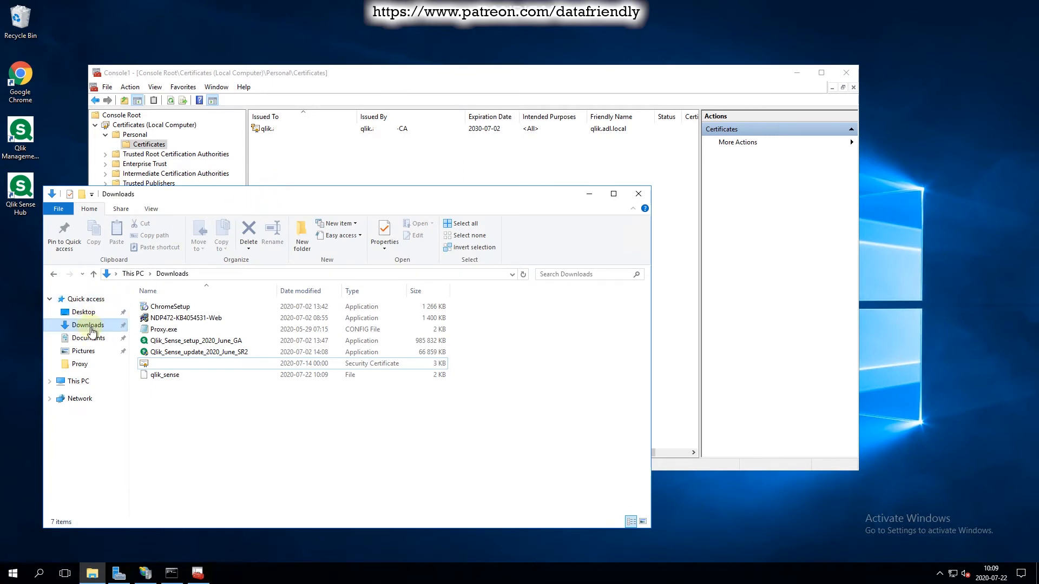
click(162, 379)
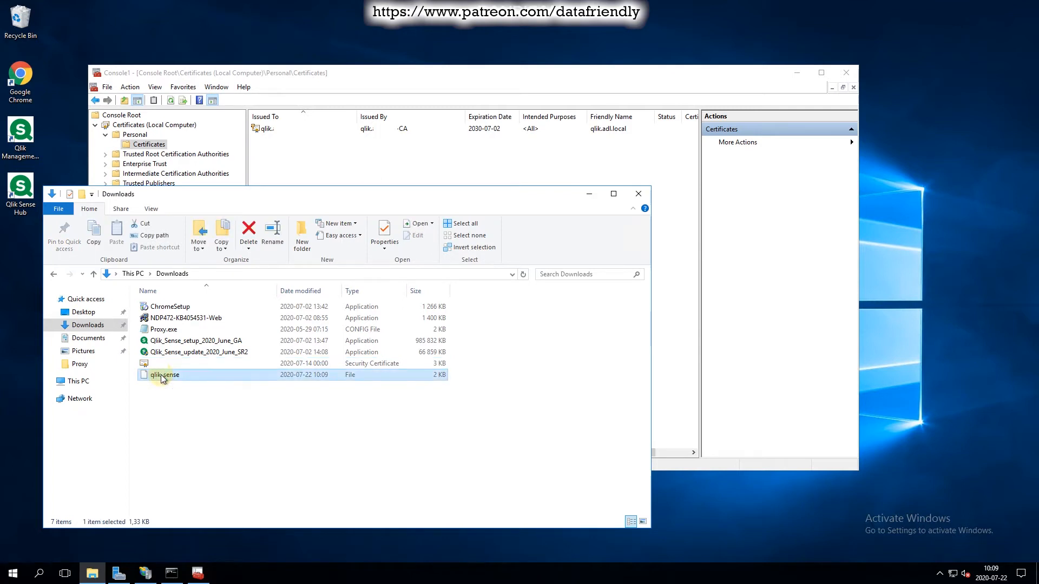
right_click(161, 374)
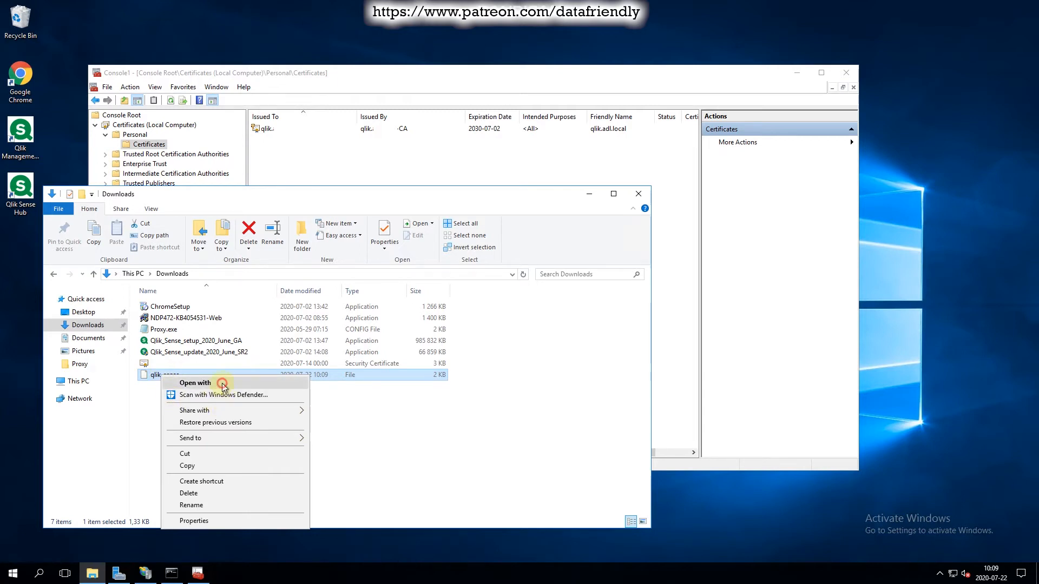
click(279, 382)
click(511, 216)
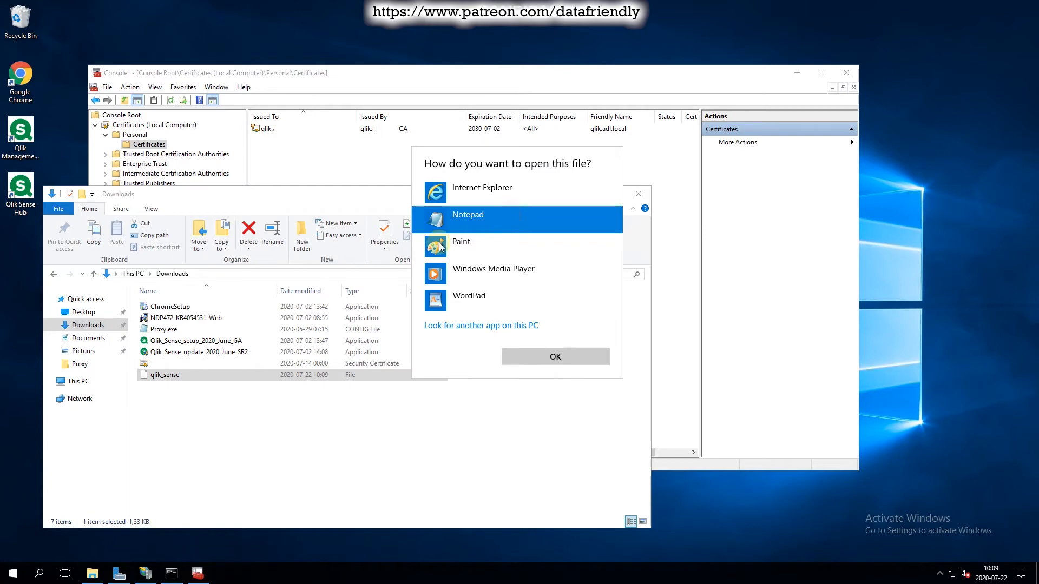
click(556, 357)
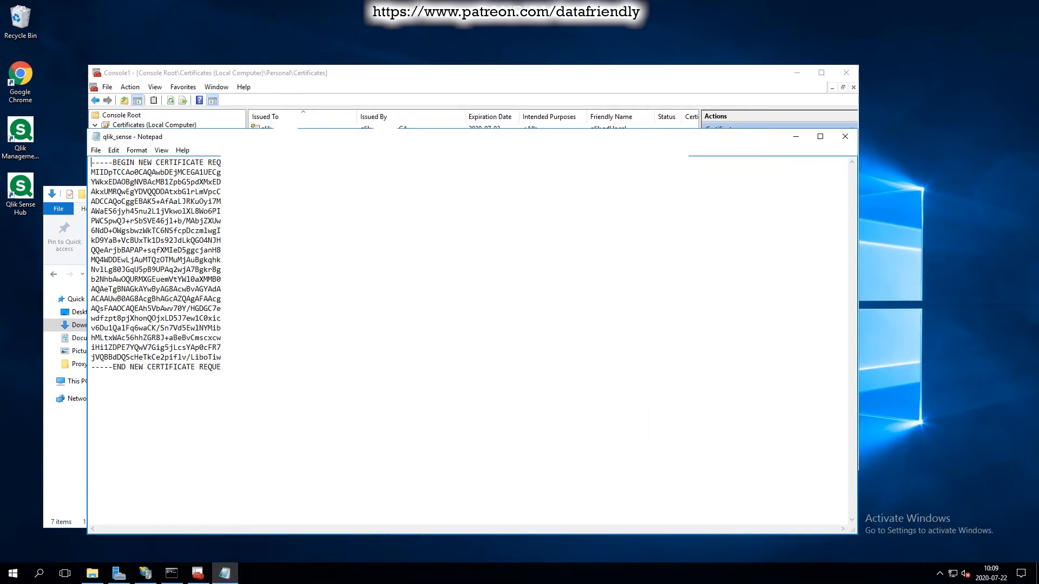
drag(278, 138, 302, 112)
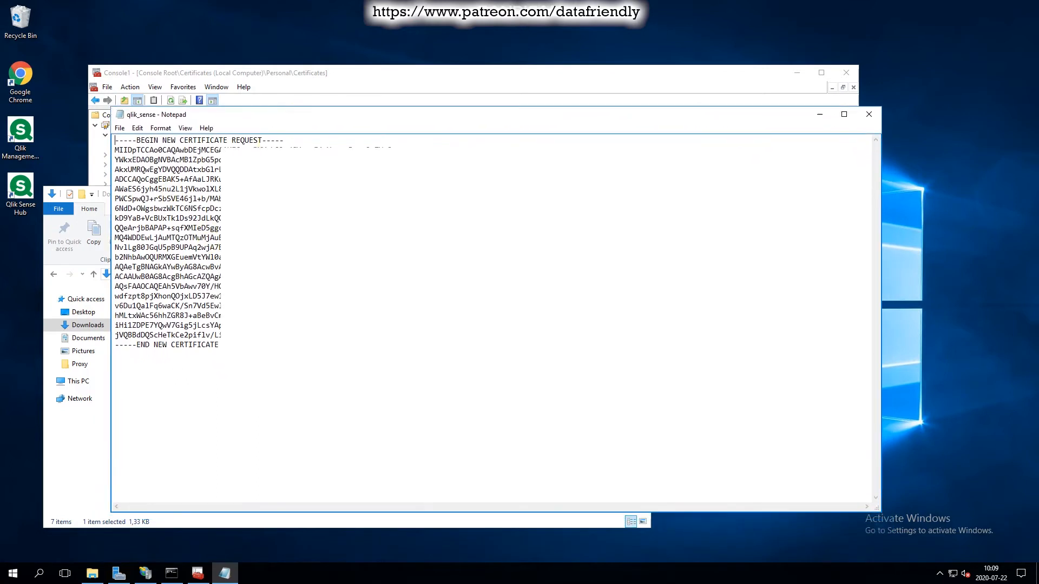
drag(219, 347, 98, 138)
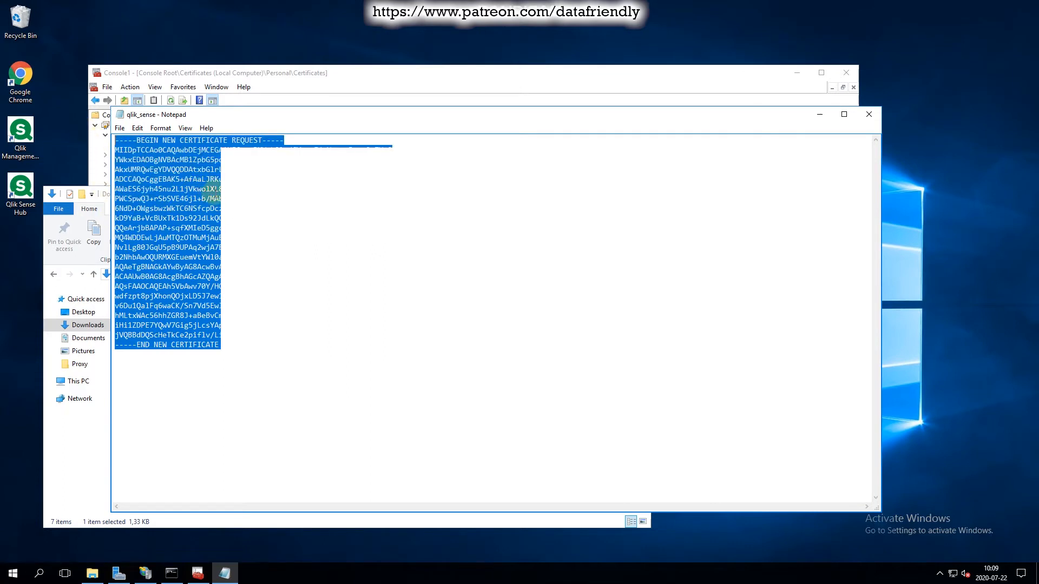
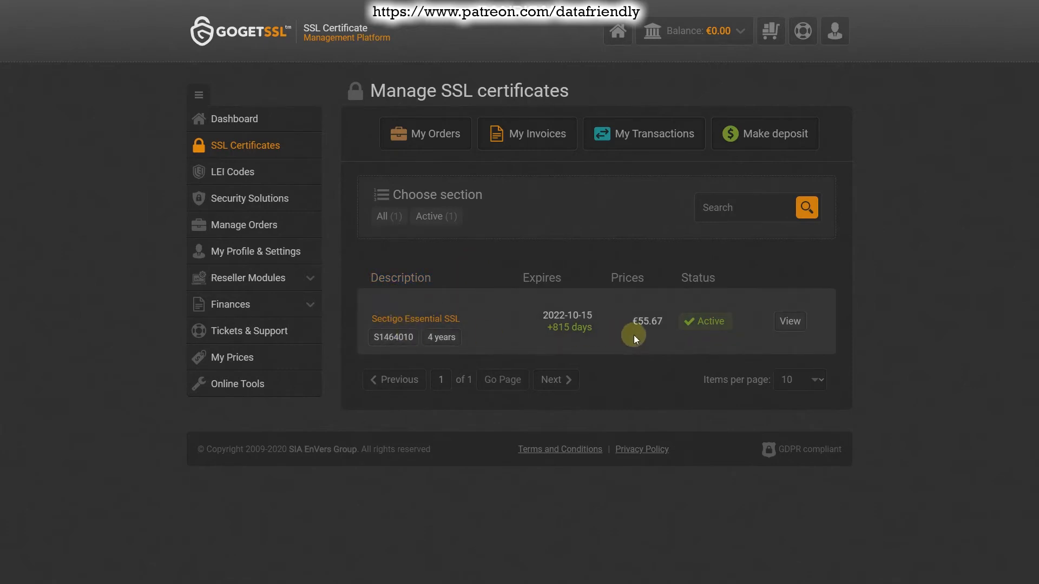
Start reissuing the Sectigo Essential SSL certificate, replace its existing CSR with the copied request text, and validate the new CSR.
click(790, 323)
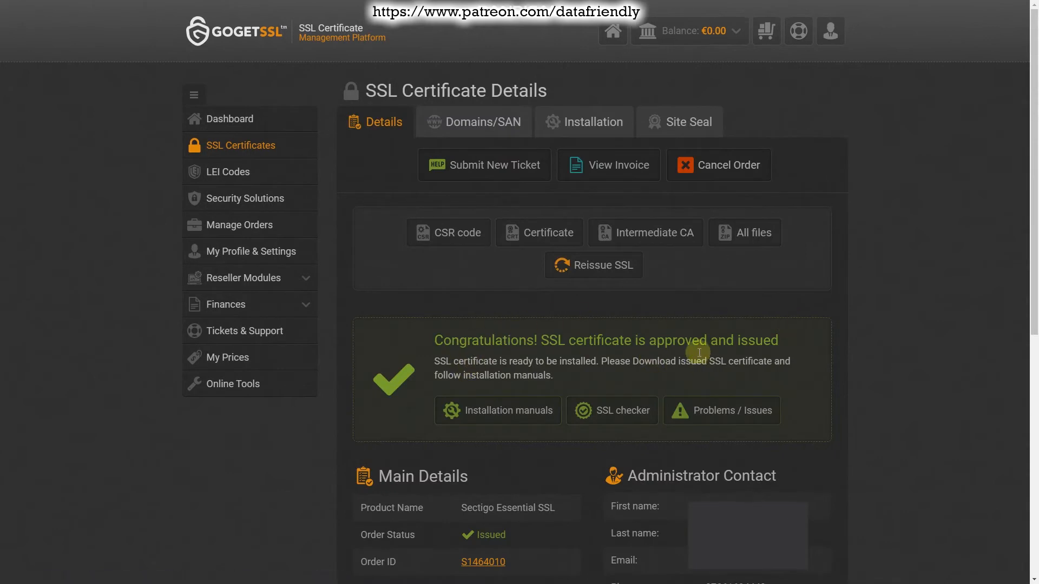
click(587, 266)
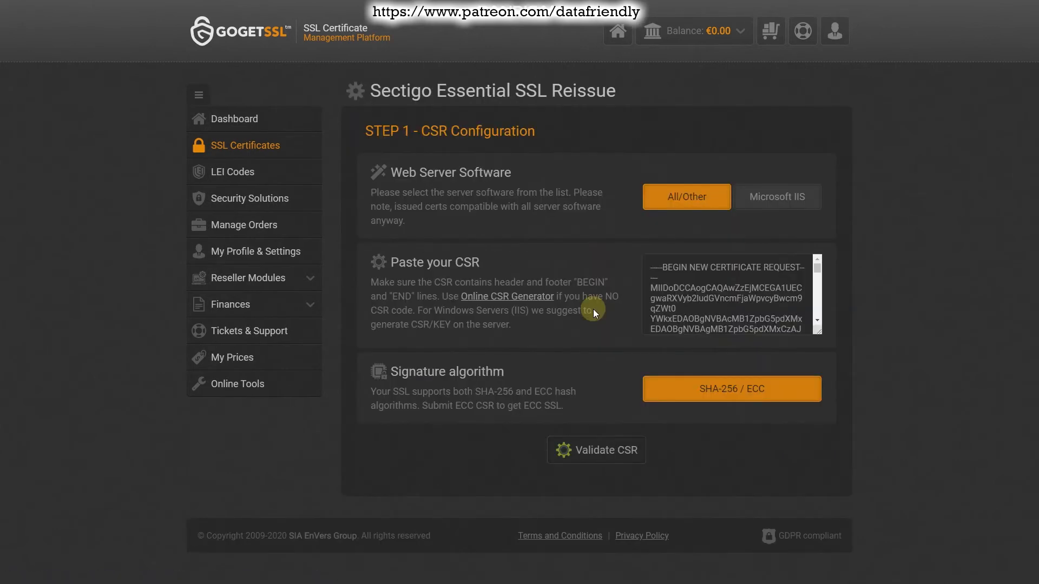
click(686, 293)
key(ctrl+a)
key(BackSpace)
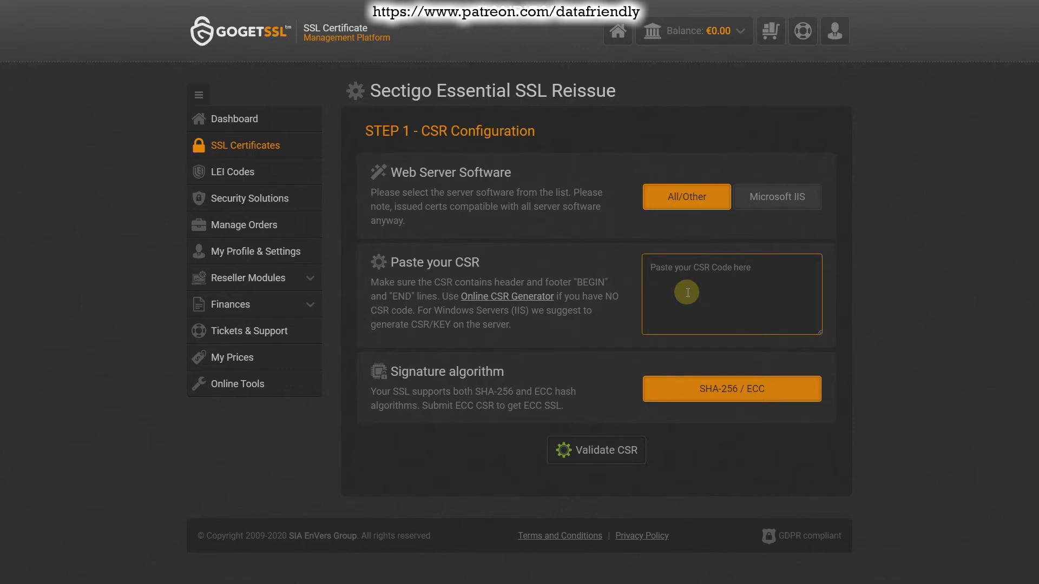
key(ctrl+v)
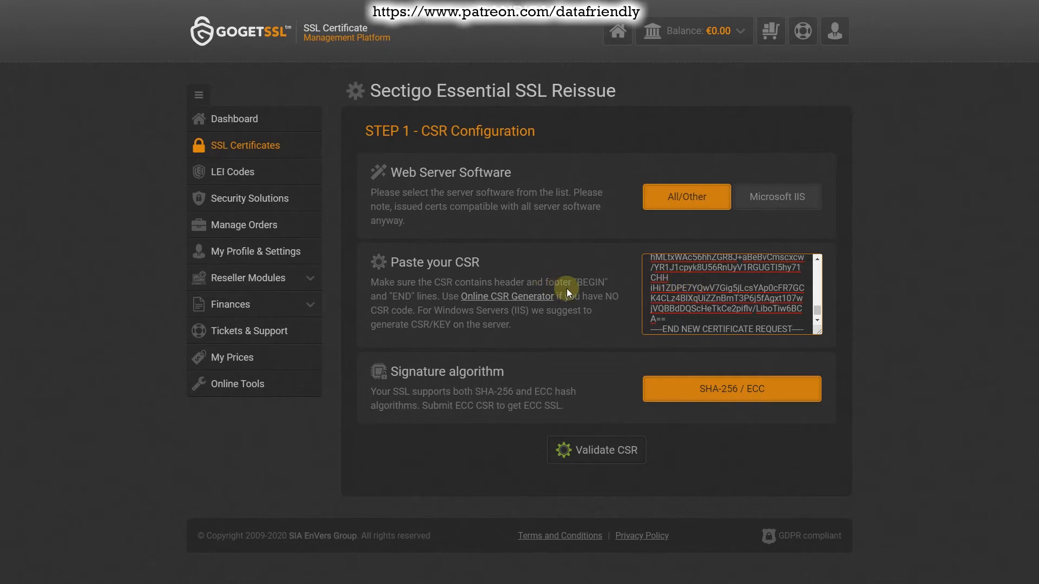
click(599, 451)
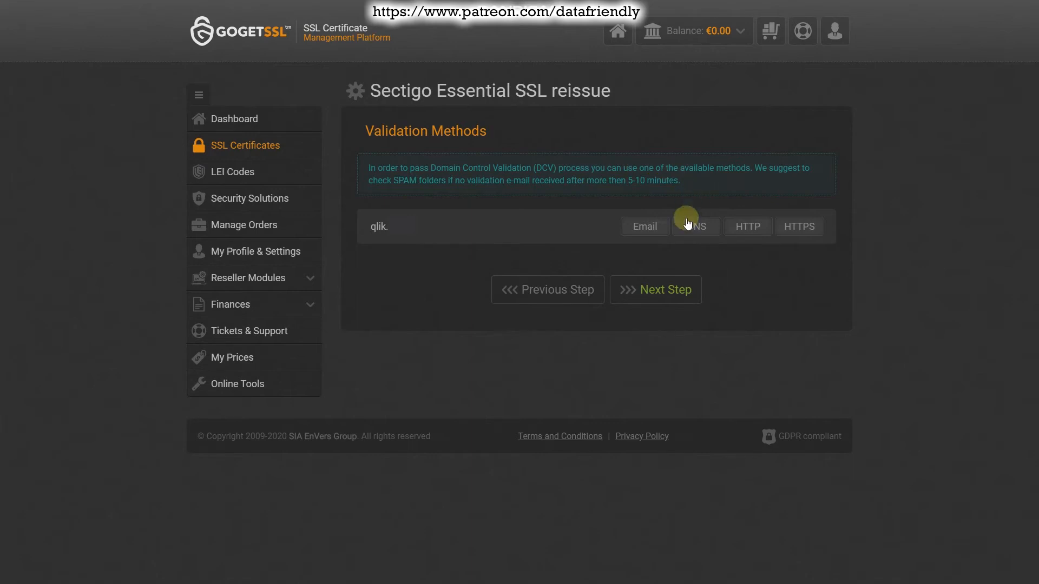
Choose DNS as the domain validation method, submit the reissue request, and open the DNS CNAME installation details.
click(705, 233)
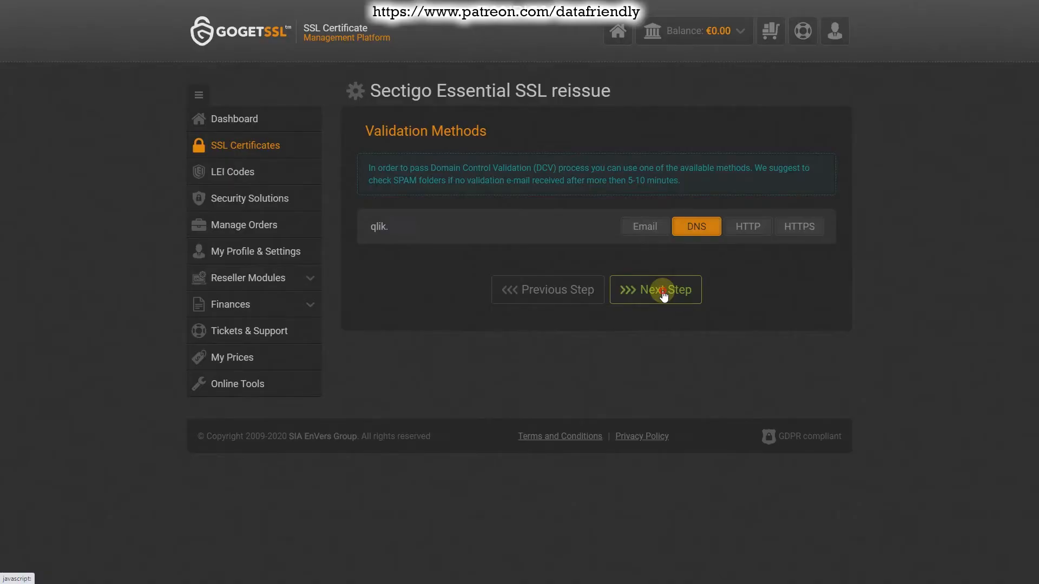
click(663, 296)
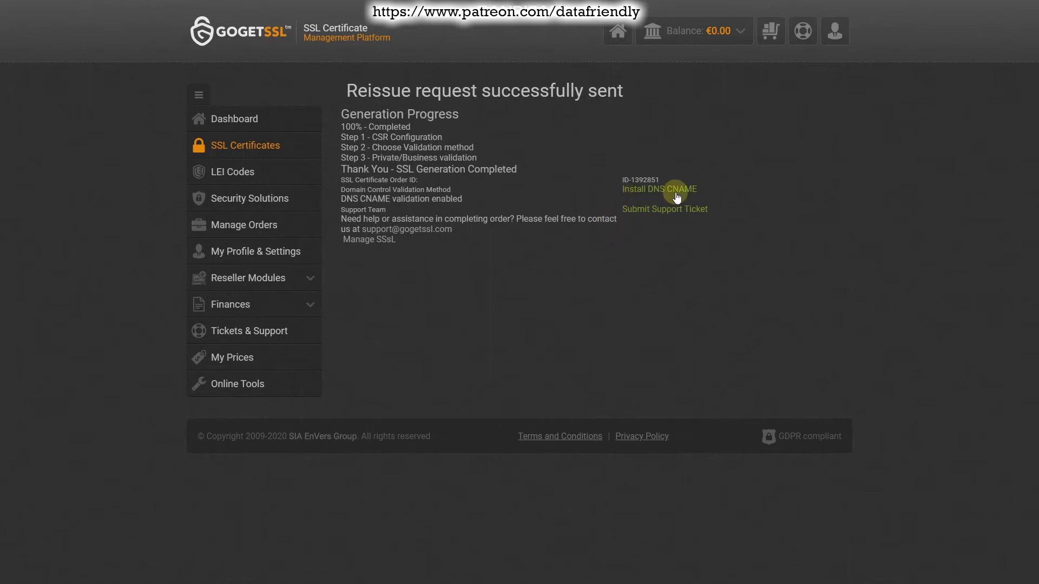
click(672, 190)
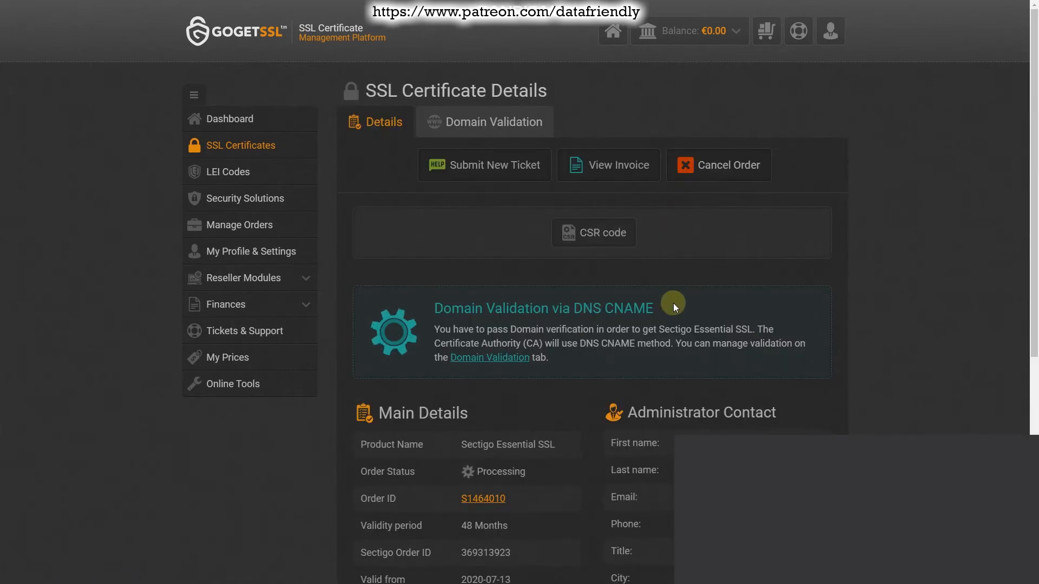
Open the certificate's domain validation guide and examine the DNS CNAME record required for the qlik domain.
scroll(563, 356, down, 3)
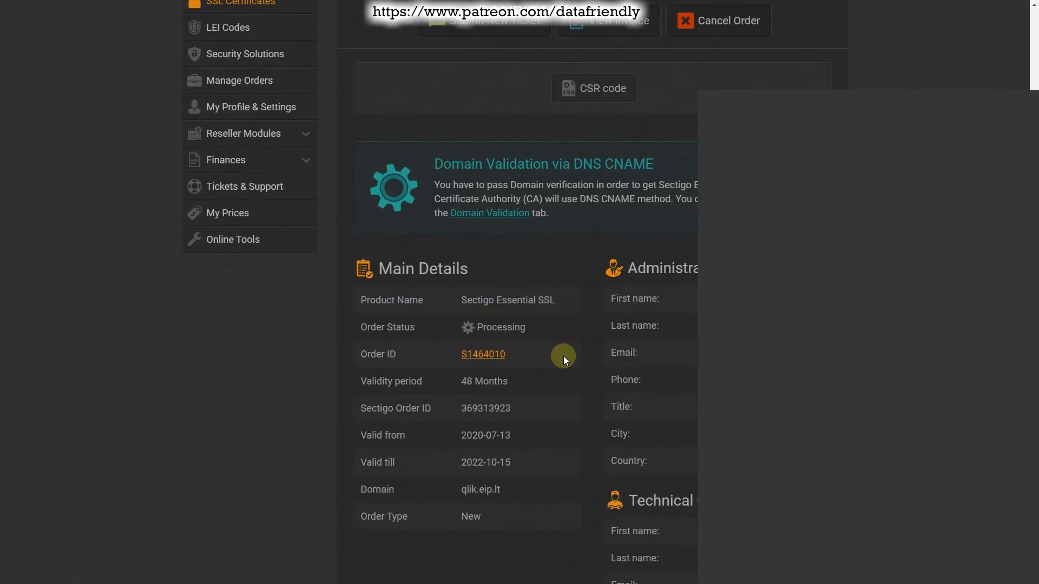
scroll(563, 356, down, 5)
scroll(563, 356, up, 8)
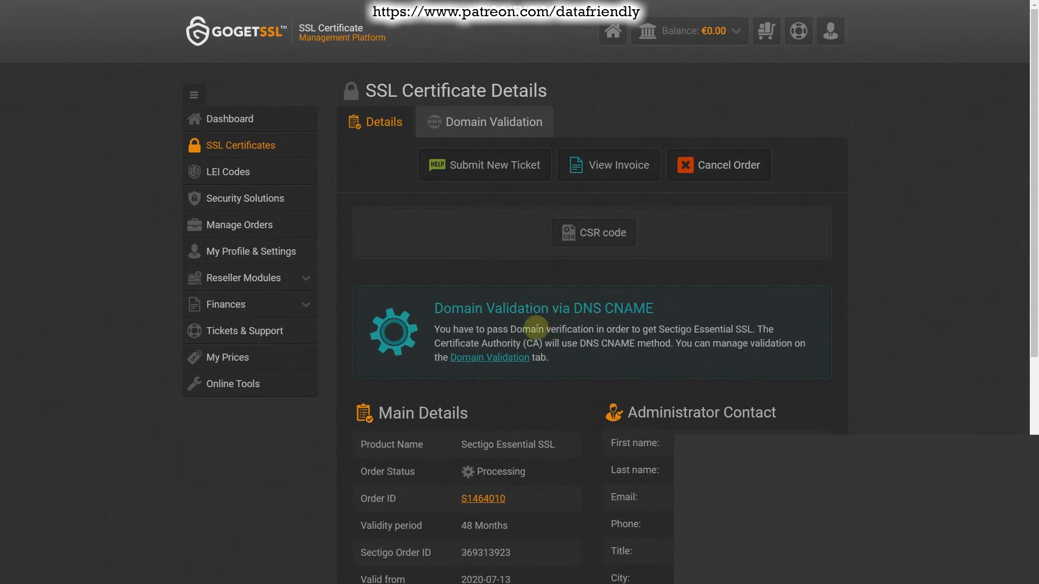
click(501, 358)
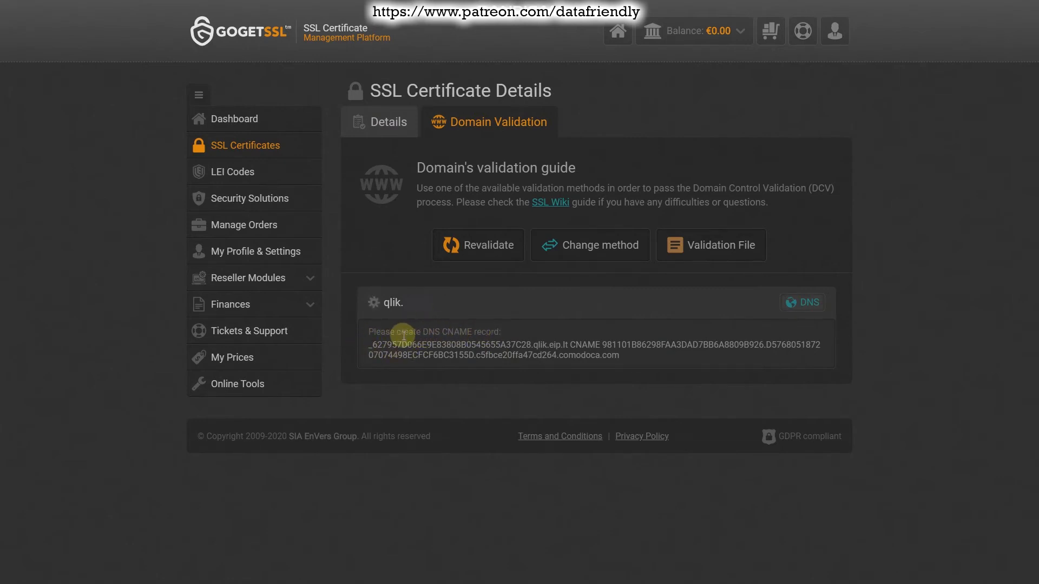
click(428, 331)
drag(428, 331, 451, 328)
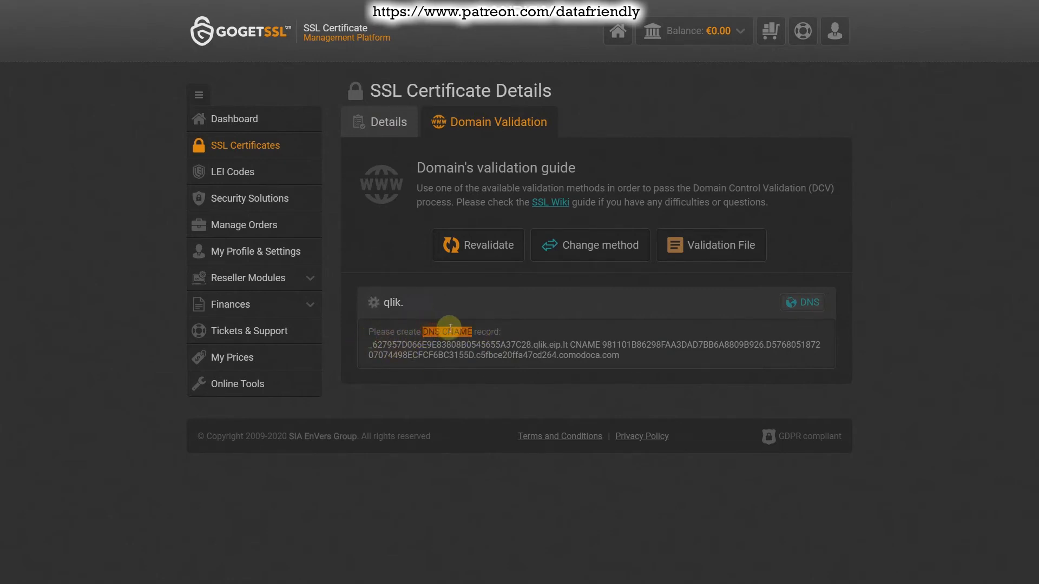
click(489, 333)
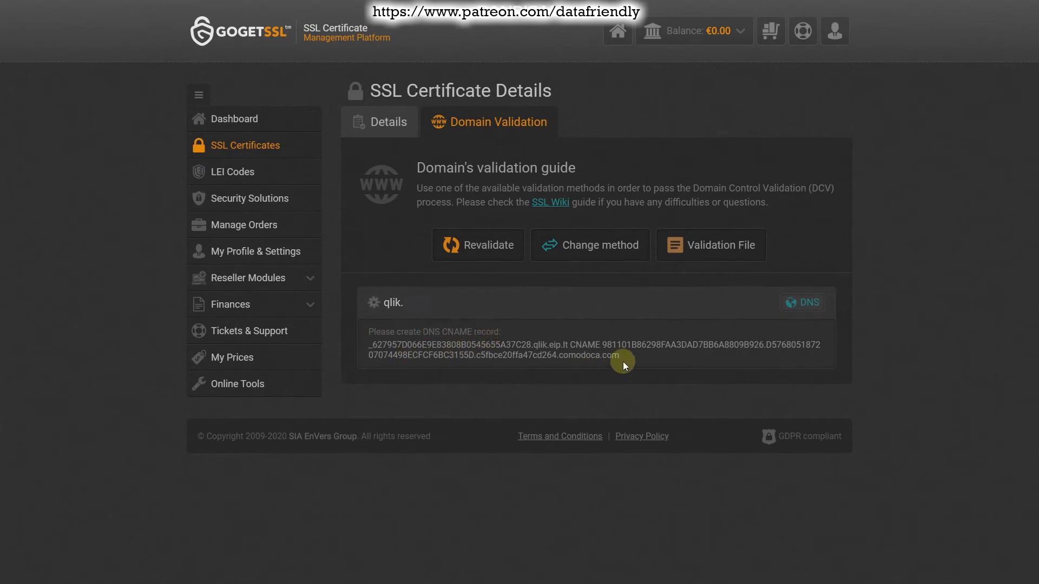
Copy the complete DNS CNAME record from the domain validation guide.
drag(629, 358, 360, 345)
right_click(421, 348)
click(442, 356)
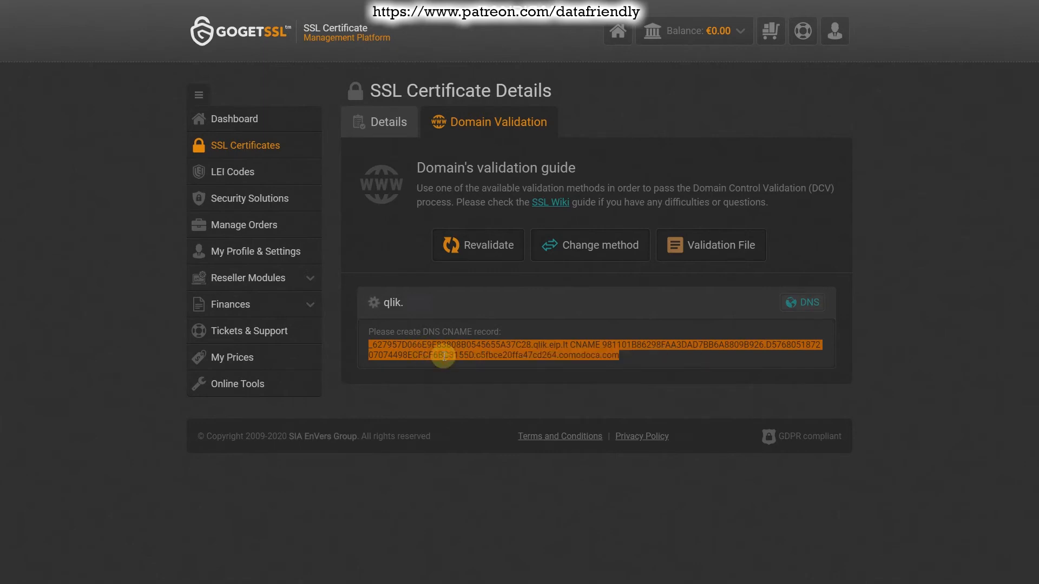
Copy the host part of the validation record and put it in as the name of the first CNAME row in the DNS zone editor, emptying the row's value.
drag(369, 345, 567, 345)
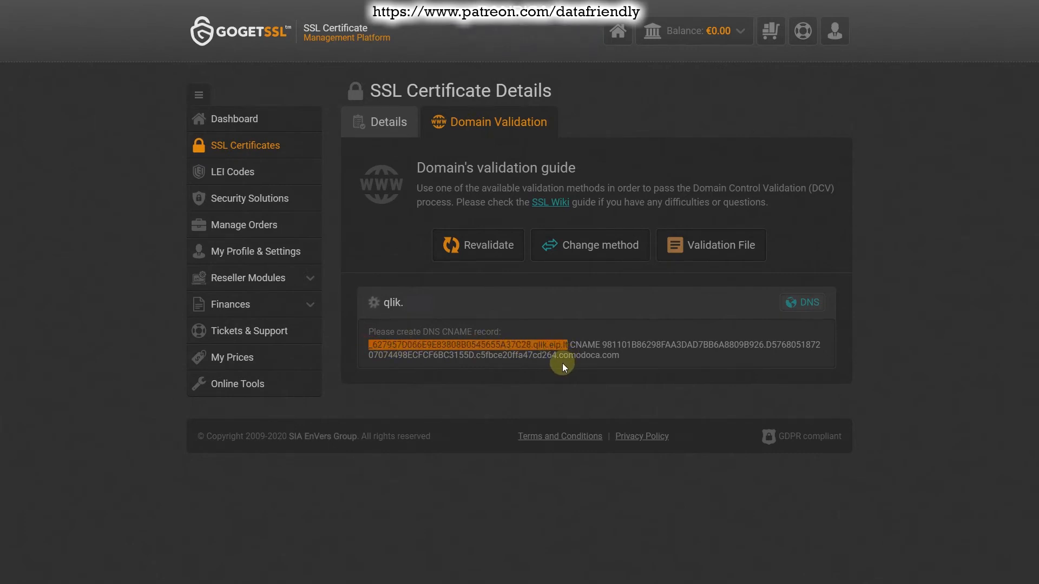
key(ctrl+Tab)
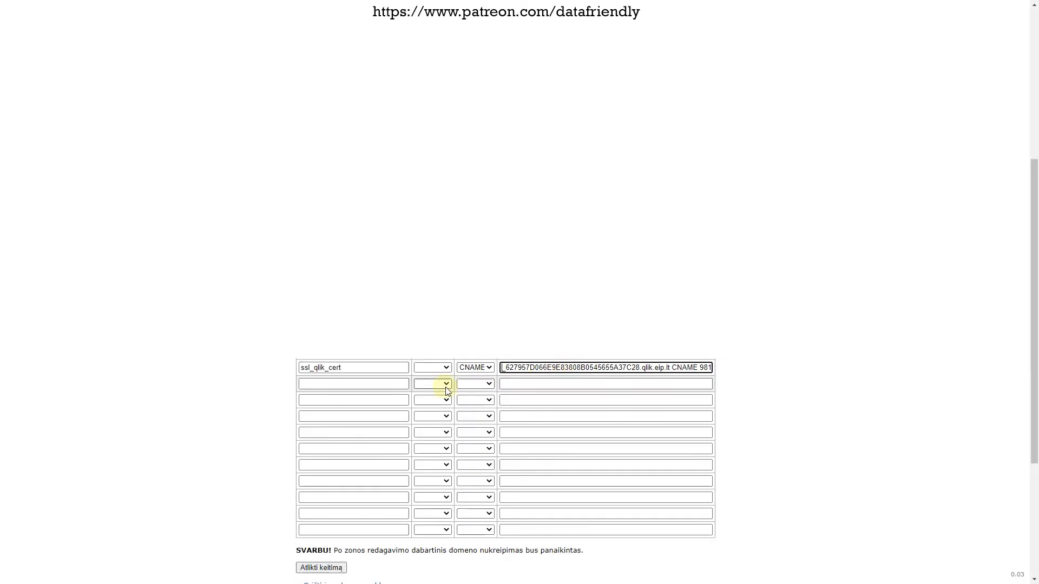
key(ctrl+z)
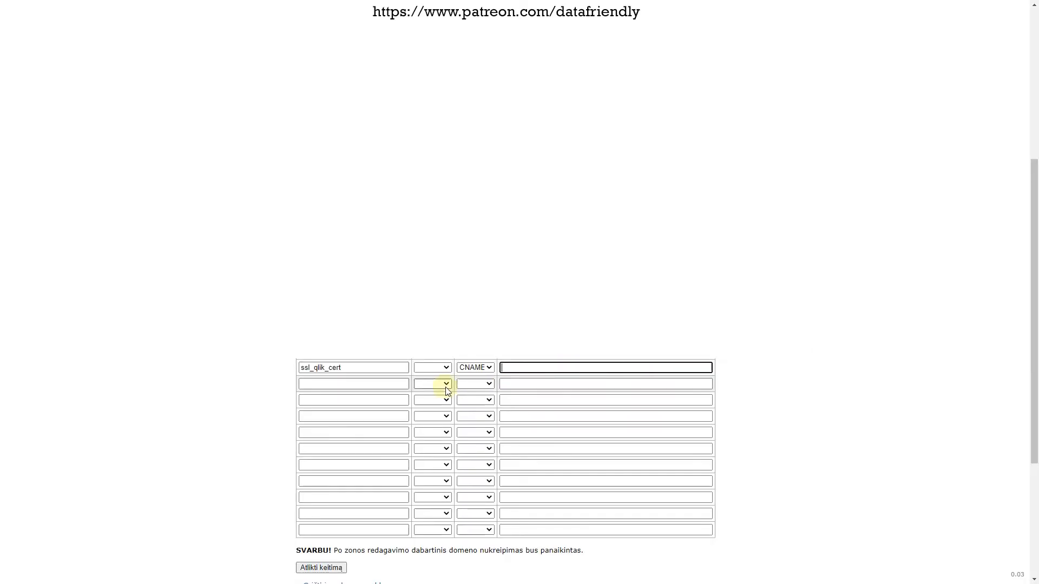
double_click(387, 368)
key(BackSpace)
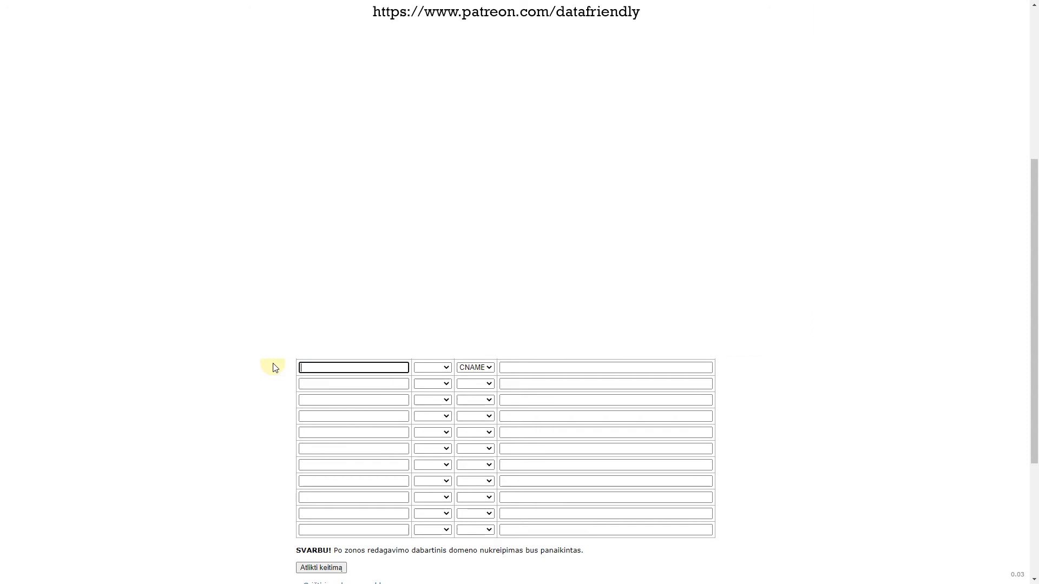
click(490, 370)
click(469, 404)
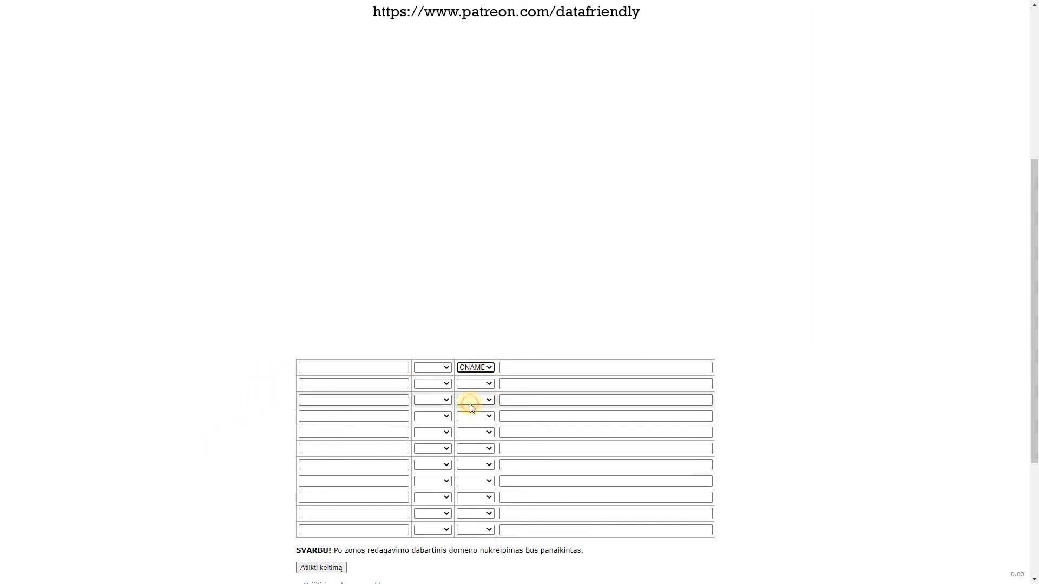
click(365, 370)
key(ctrl+v)
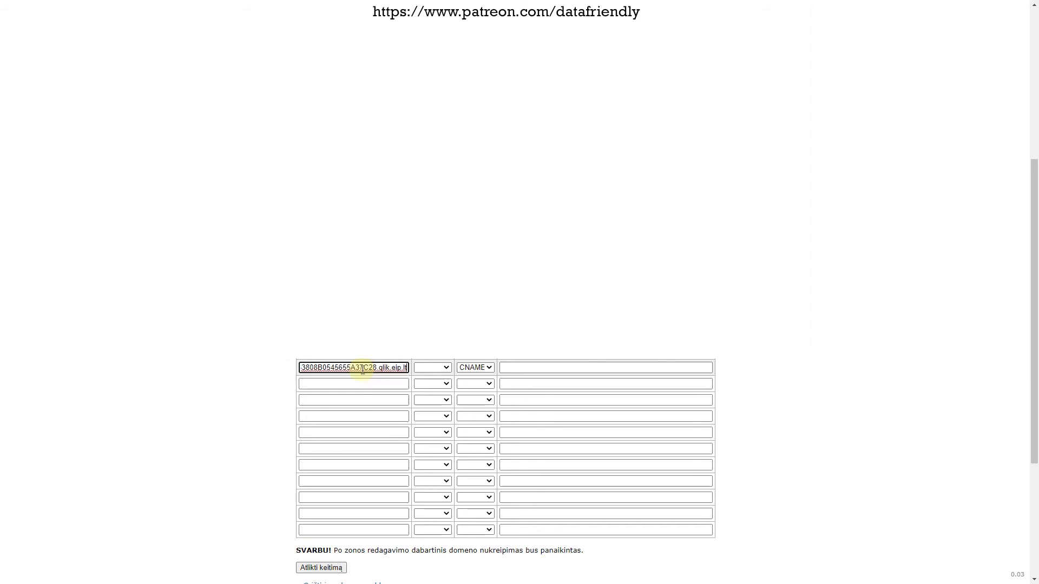
click(242, 396)
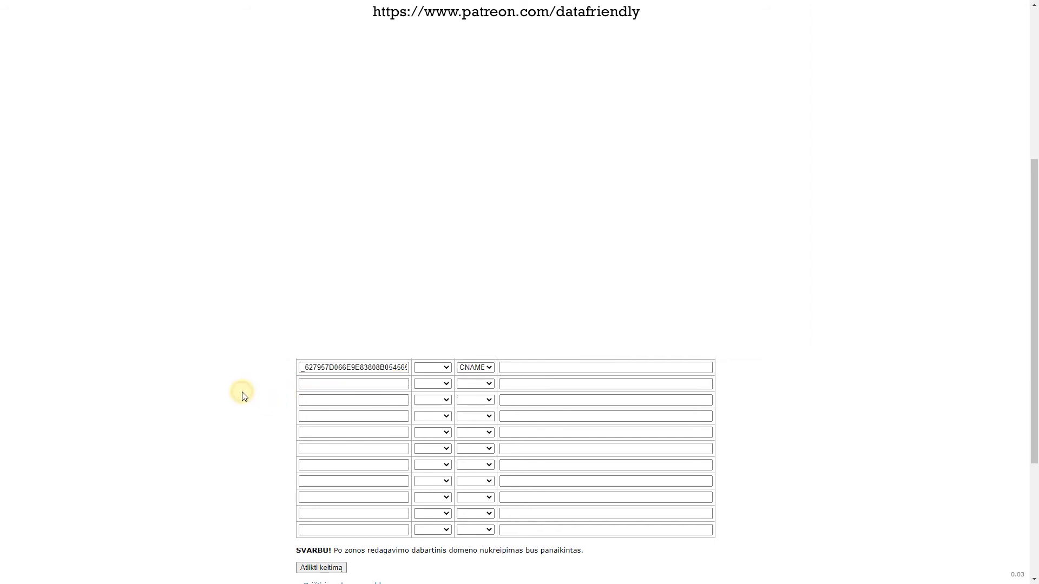
Copy the target address following CNAME in the validation record and paste it as the value of the first row in the DNS zone editor.
key(ctrl+Tab)
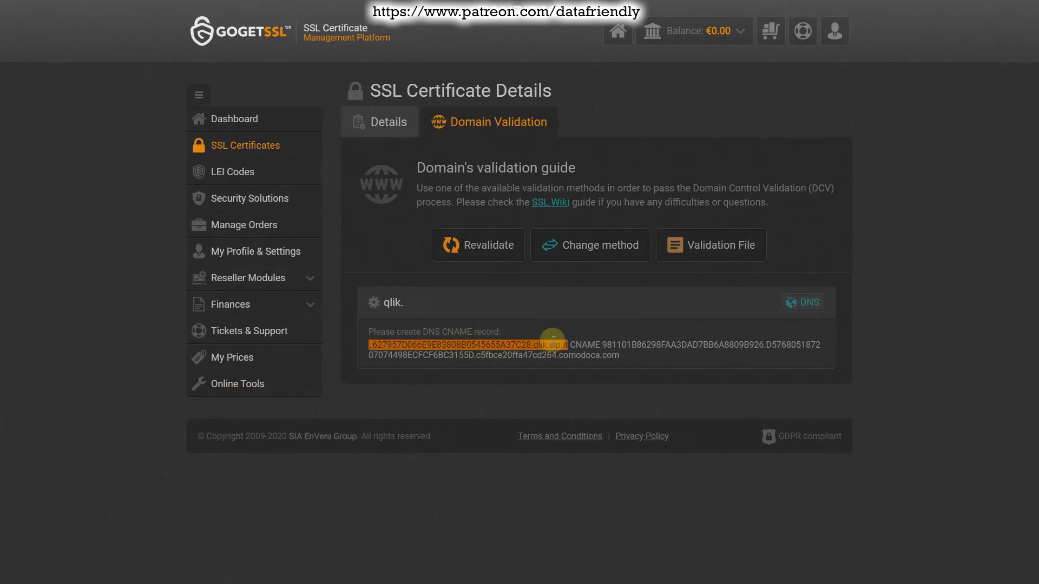
click(580, 343)
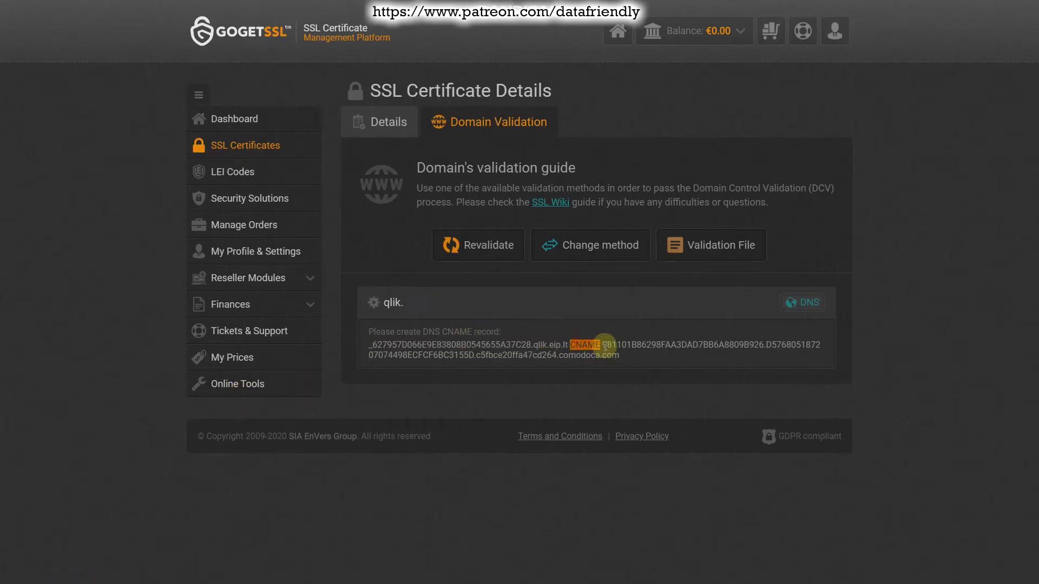
drag(604, 346, 615, 355)
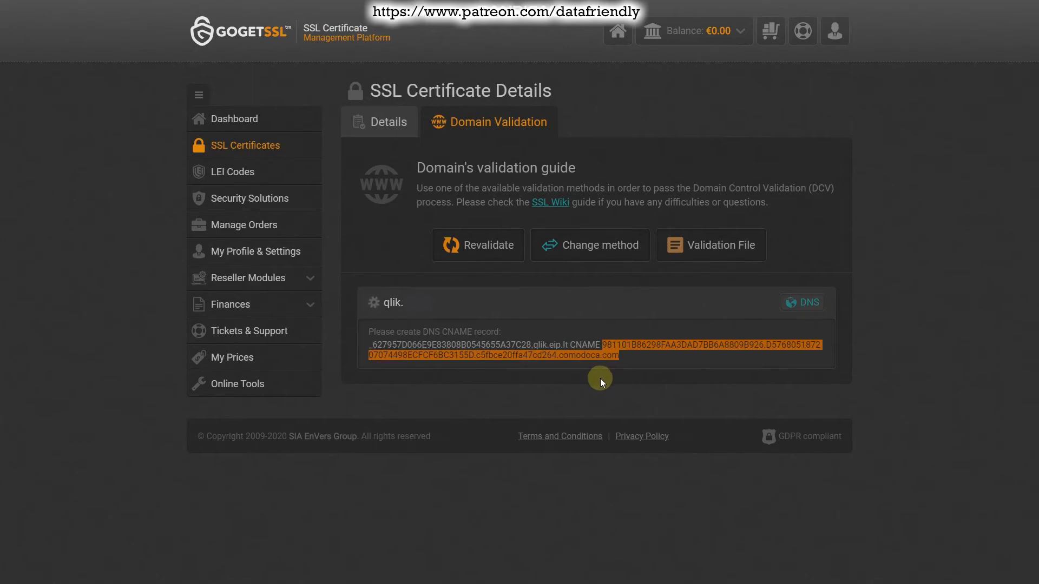
key(ctrl+Tab)
click(524, 368)
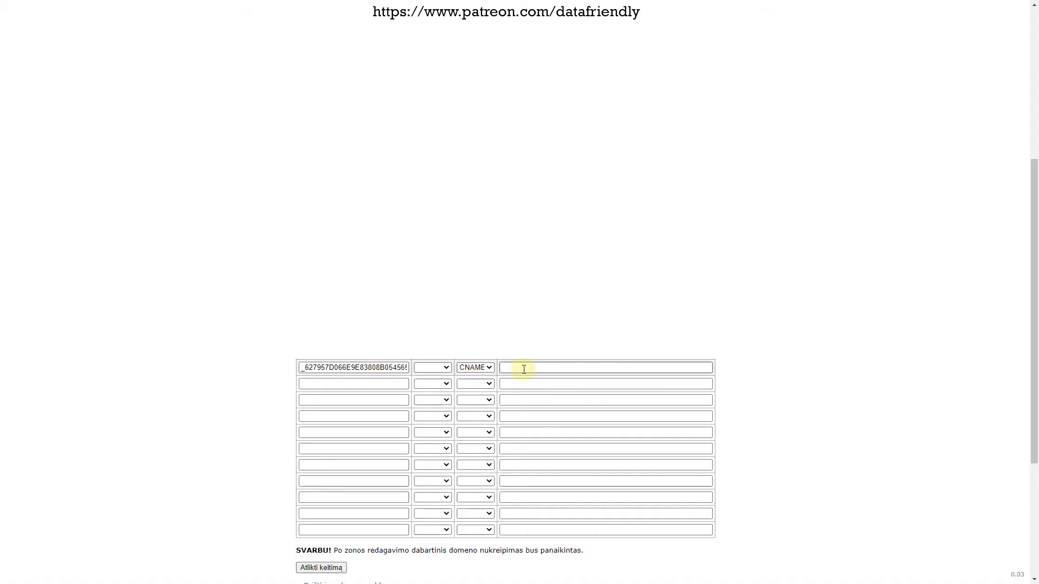
click(524, 369)
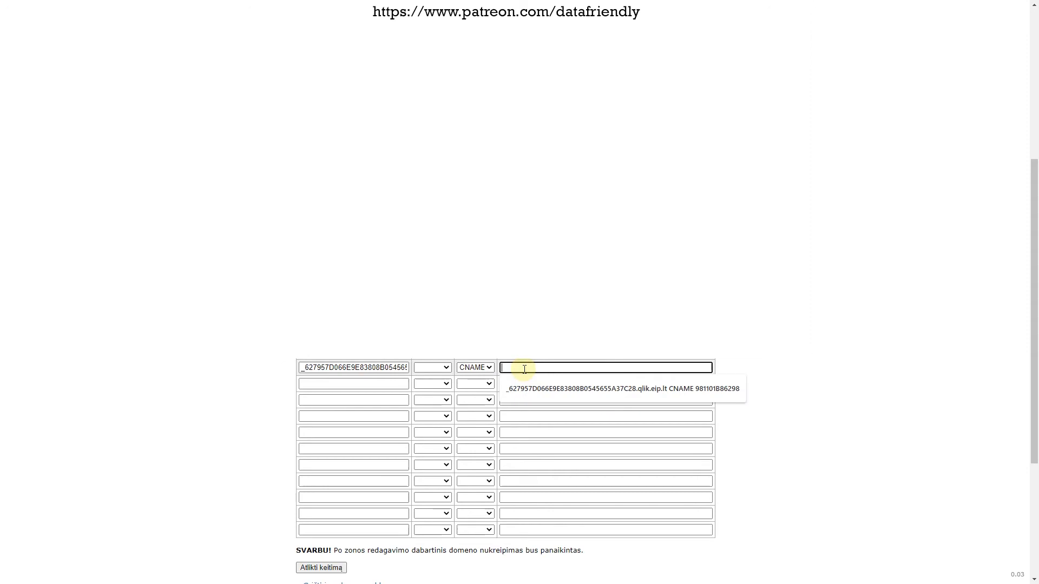
key(ctrl+v)
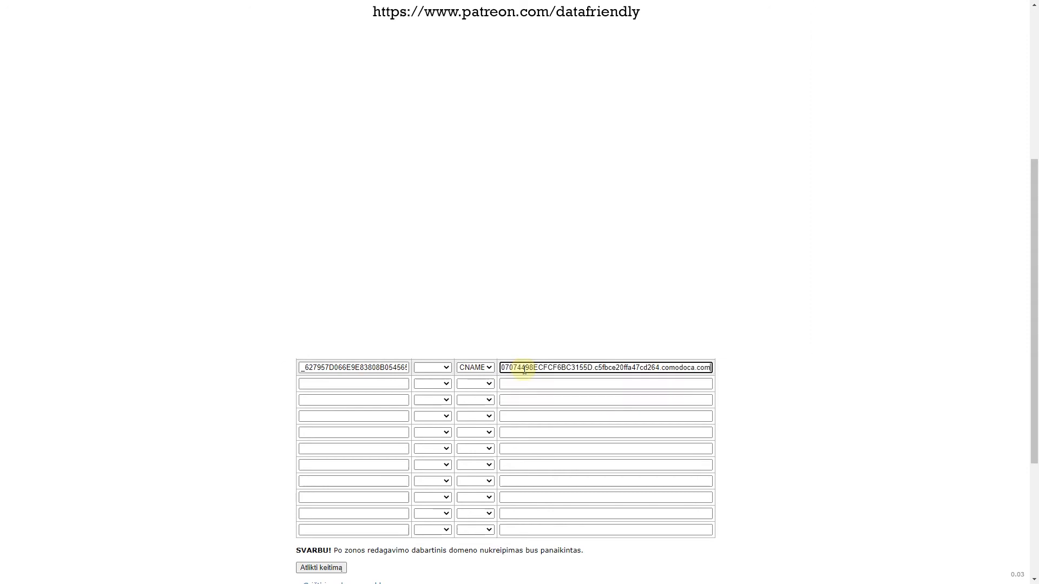
click(752, 377)
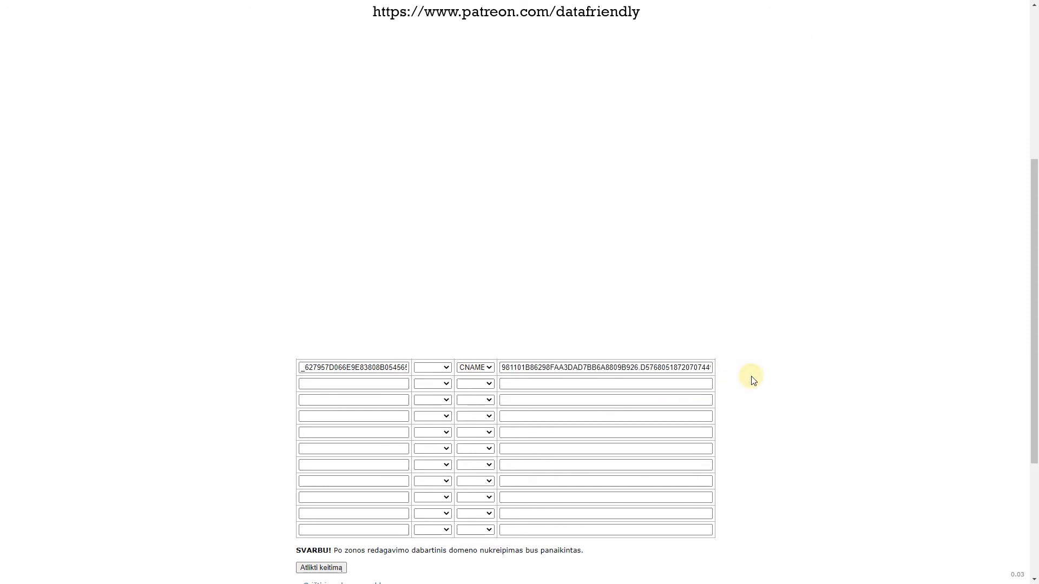
Submit the DNS zone change and request revalidation of the qlik domain at GoGetSSL.
click(322, 568)
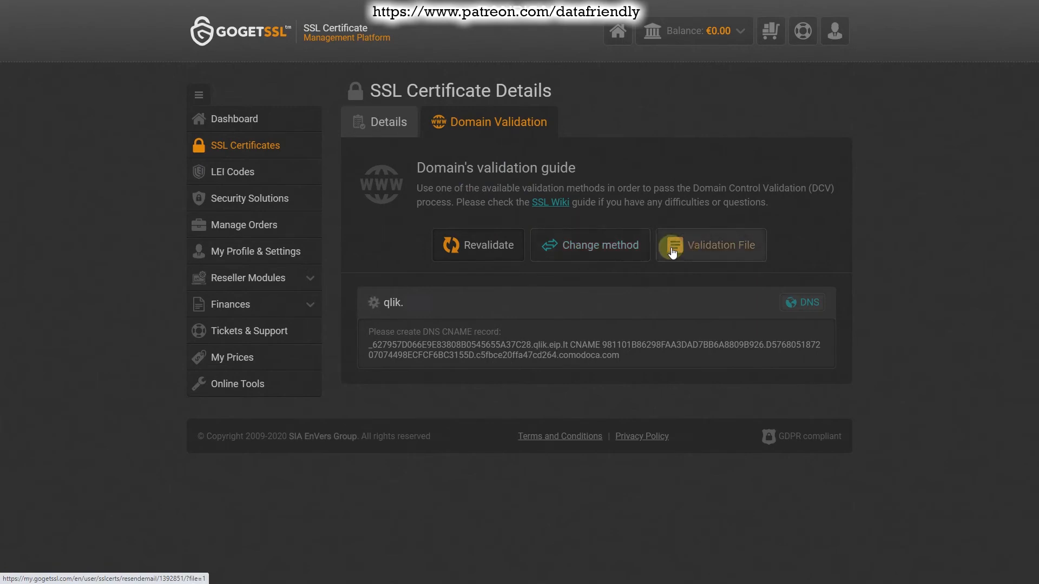
click(462, 247)
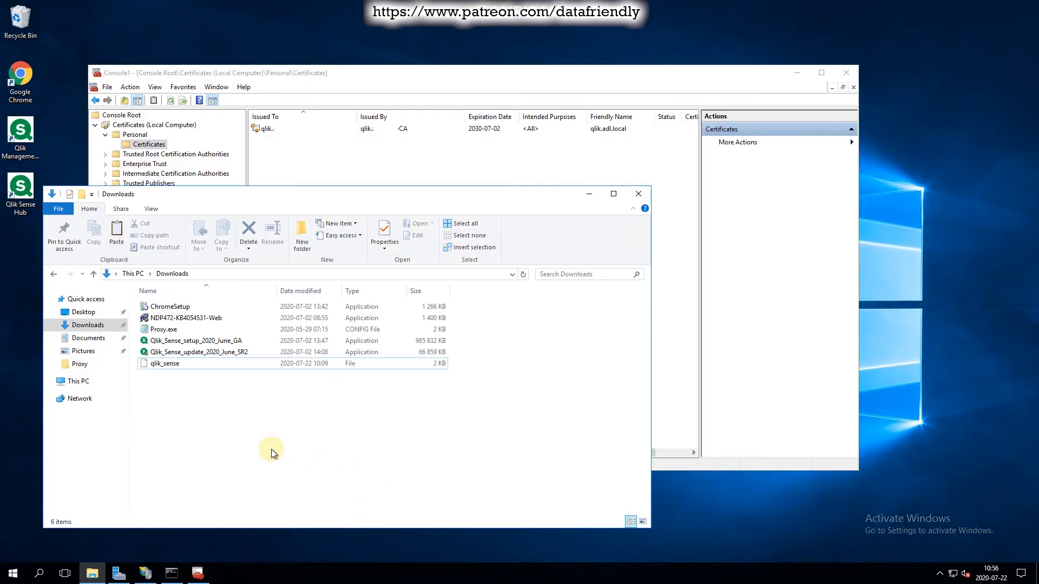
Paste the issued certificate into the server's Downloads folder and choose qlik_eip_lt as the file to import into the Personal certificates.
key(ctrl+v)
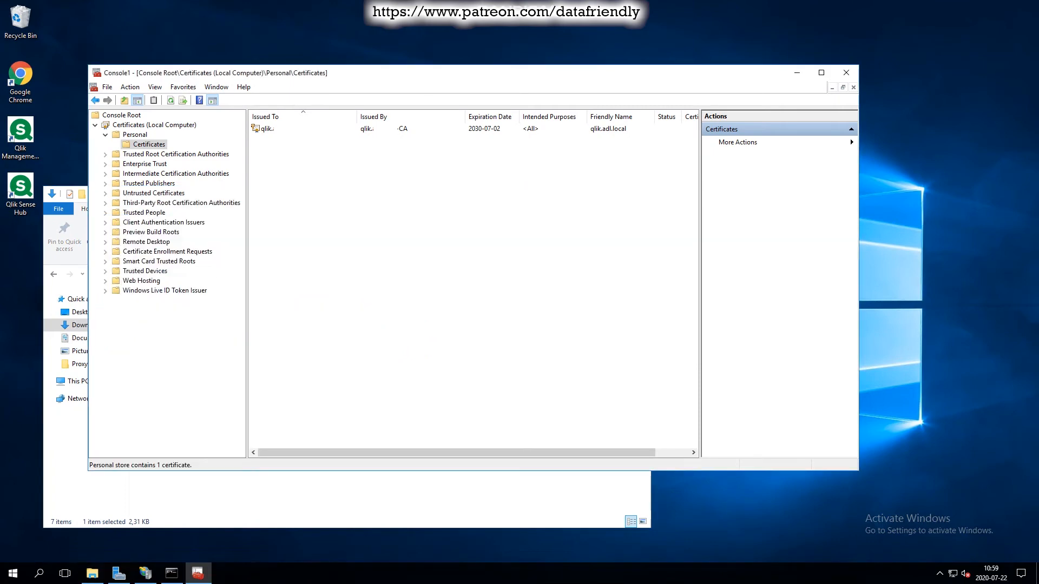
right_click(156, 149)
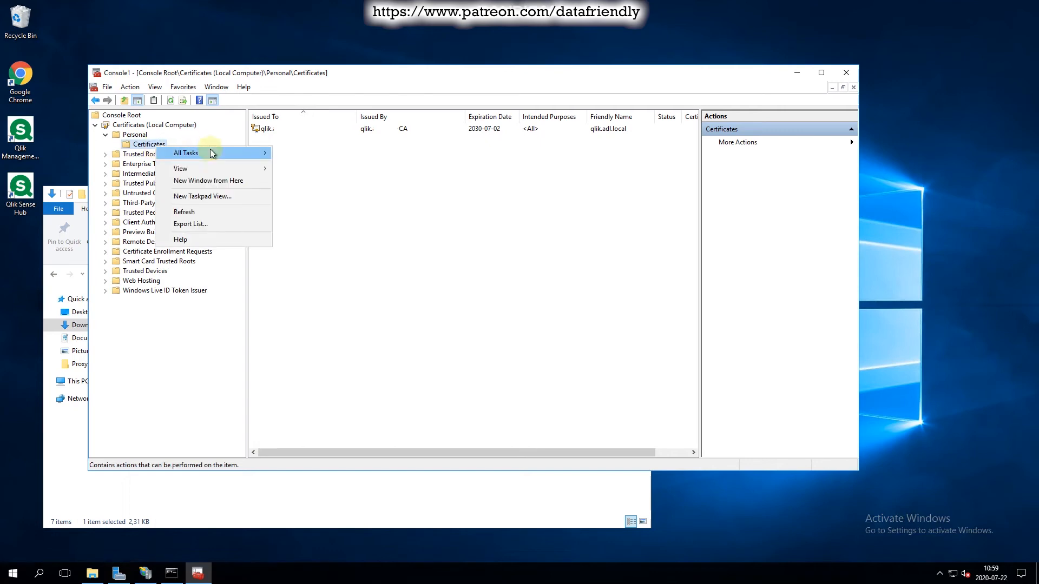
mouse_move(220, 154)
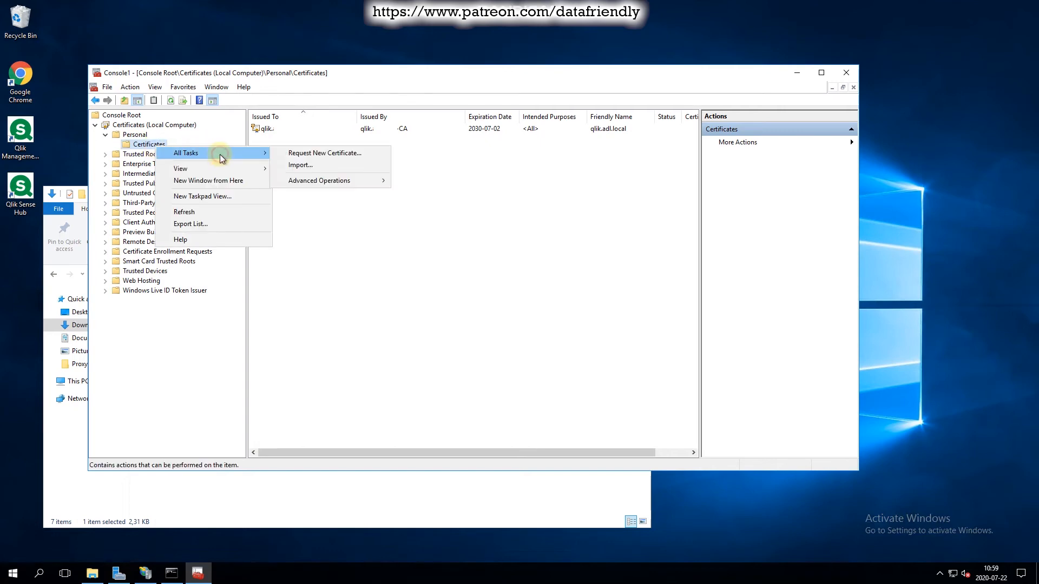
click(313, 164)
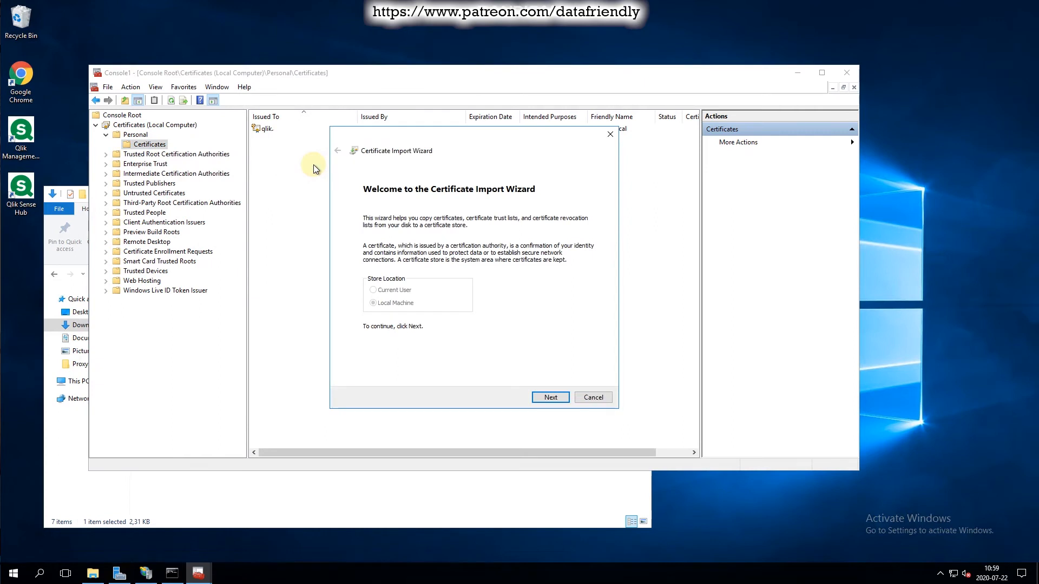
click(550, 398)
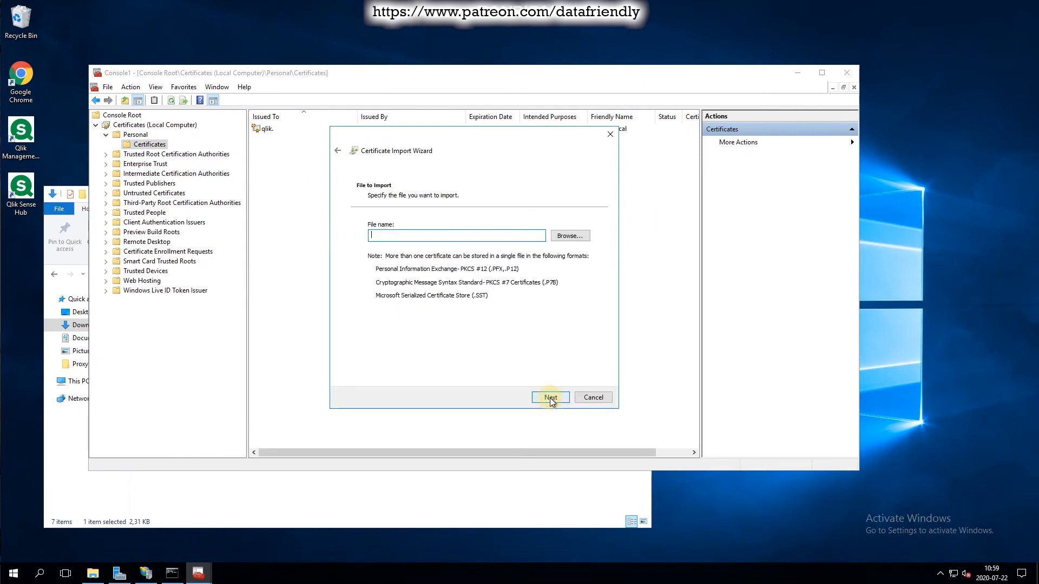
click(578, 236)
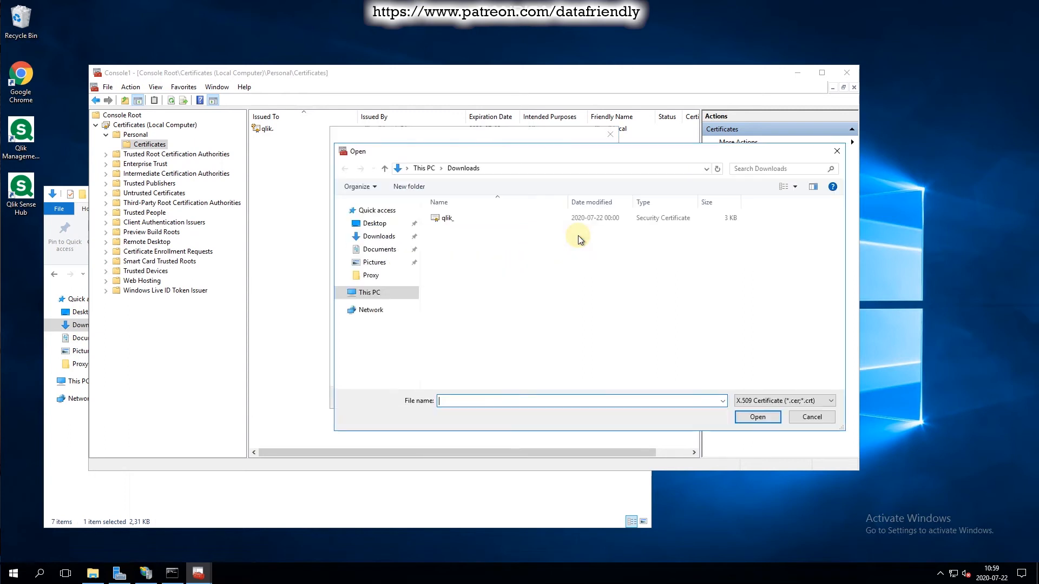
click(465, 217)
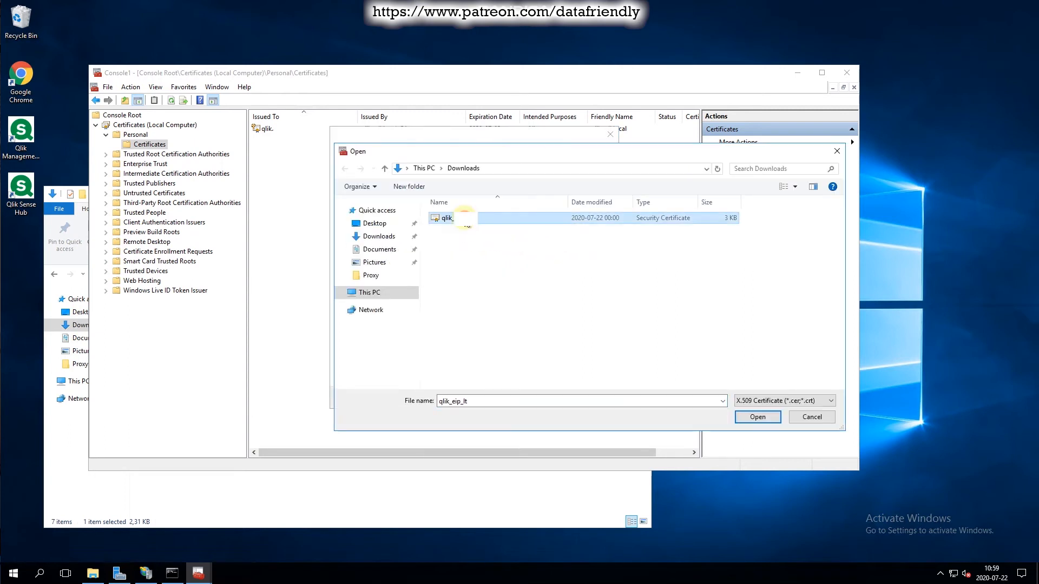
click(758, 417)
Place the certificate in the Personal store and complete the import.
click(550, 397)
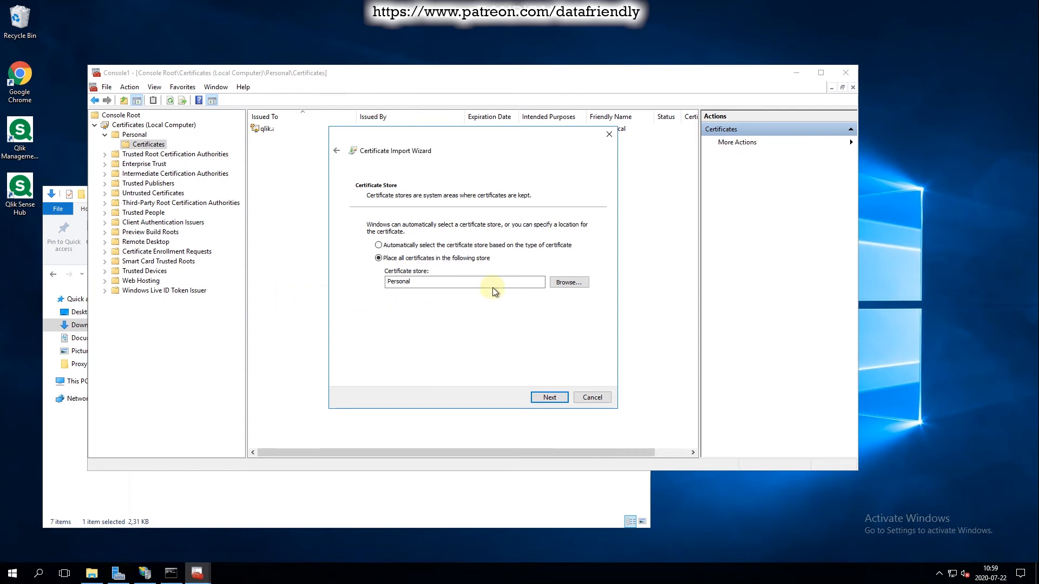
click(547, 396)
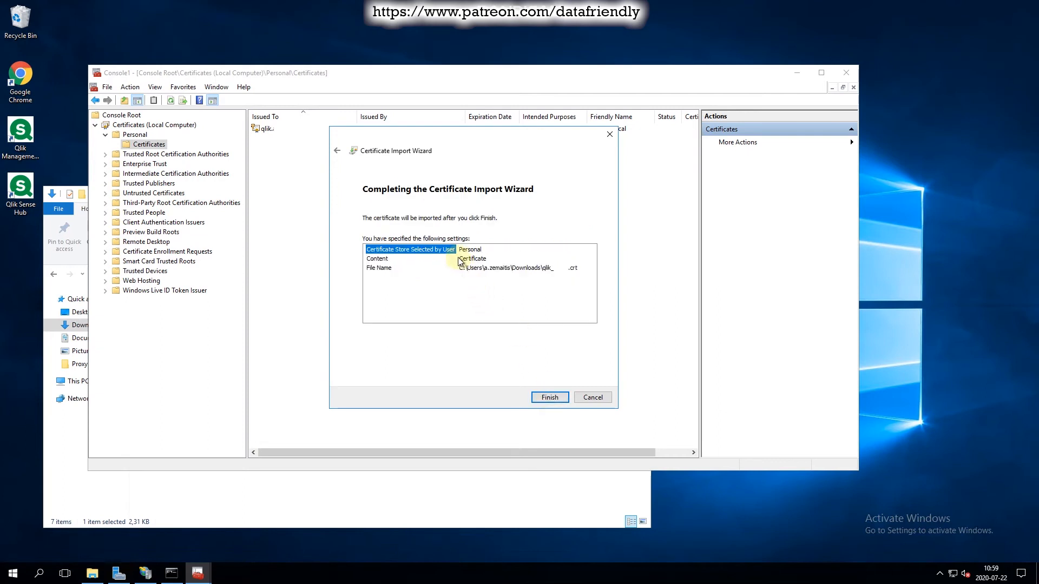
click(550, 398)
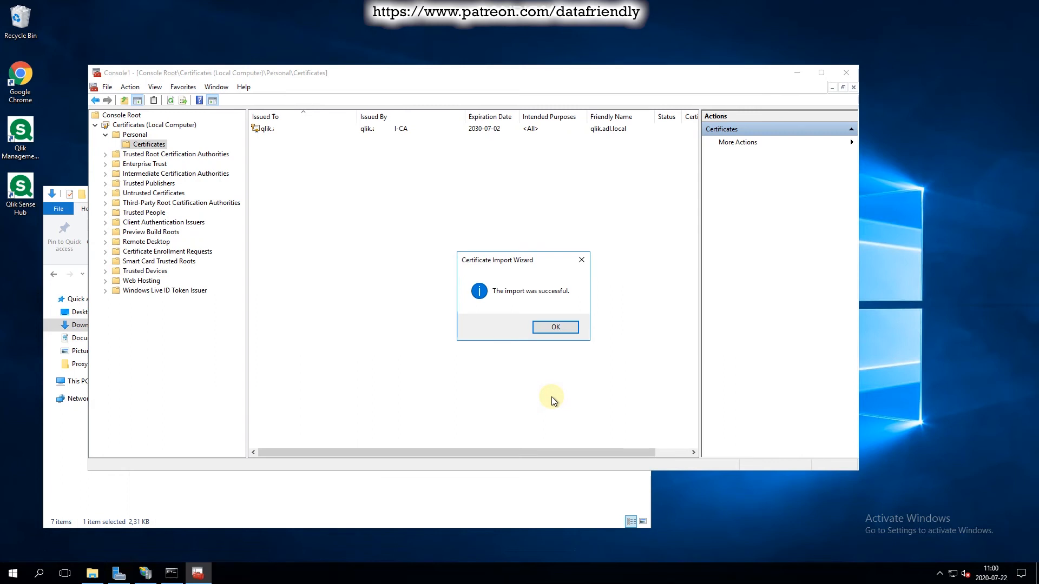
click(558, 328)
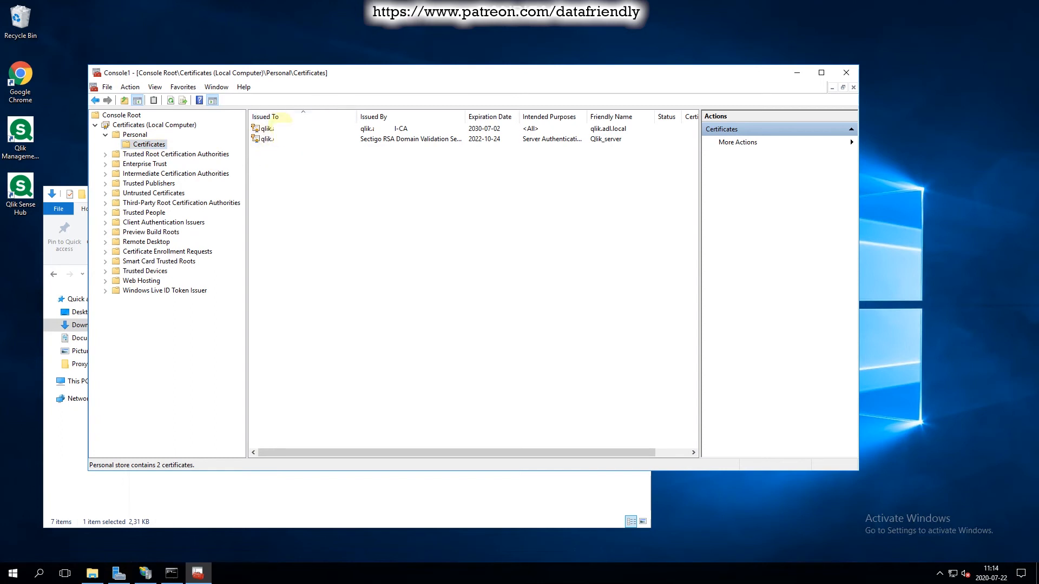
Open the details of the certificate issued by Sectigo and copy its full Thumbprint value.
double_click(268, 139)
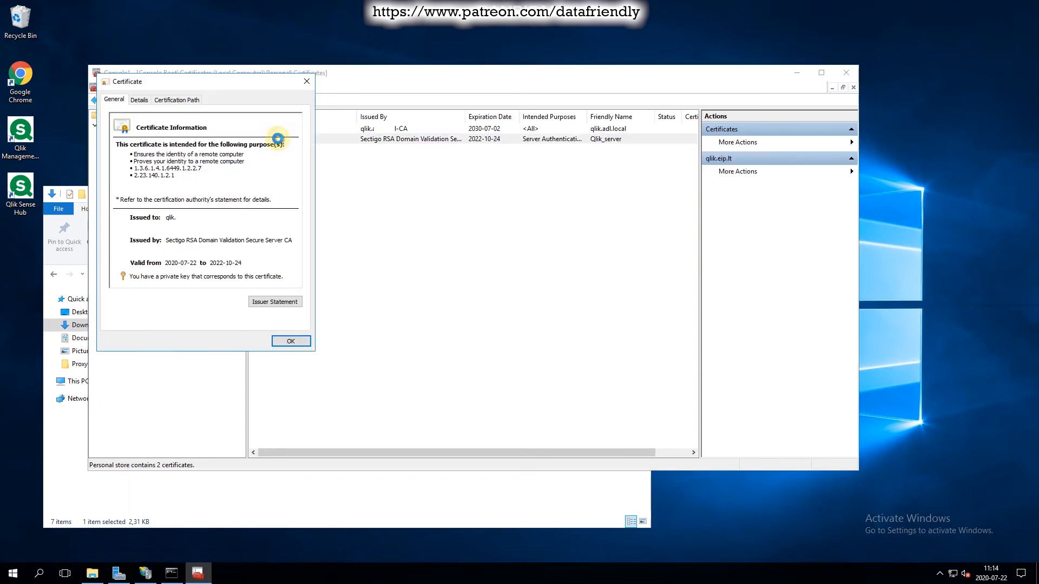
drag(227, 79, 361, 94)
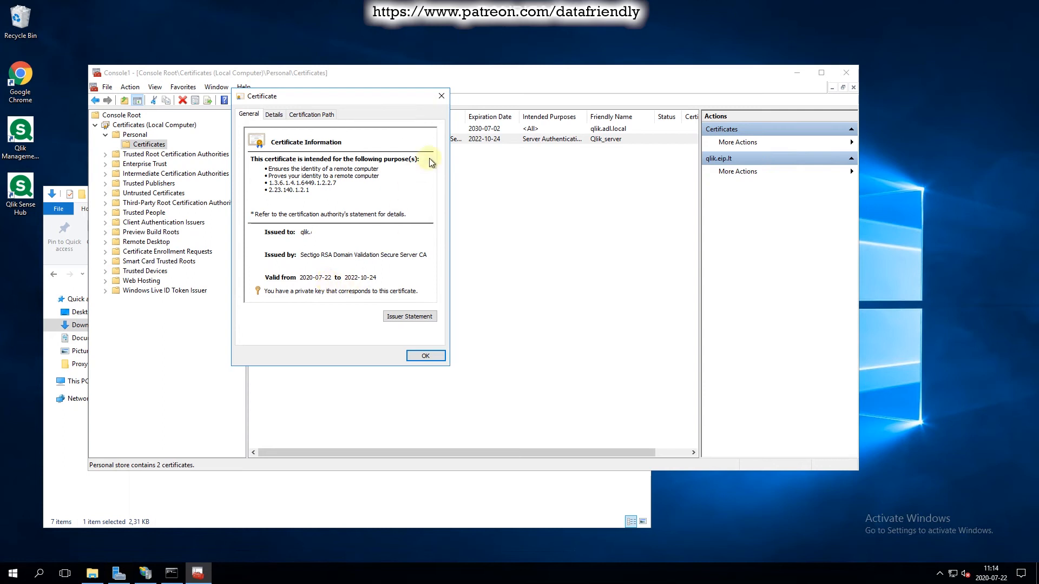
click(276, 115)
scroll(313, 202, down, 5)
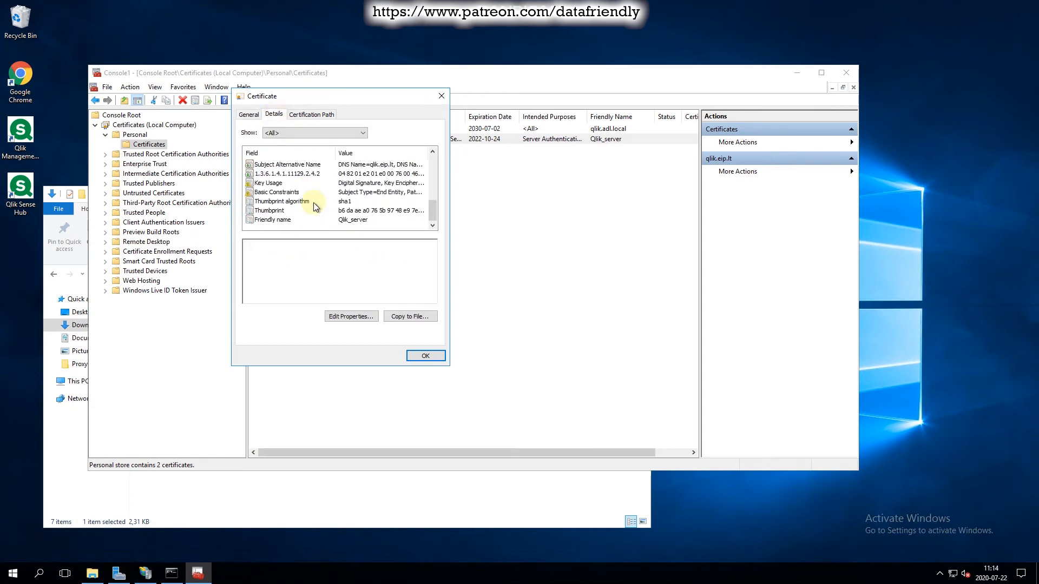
click(268, 211)
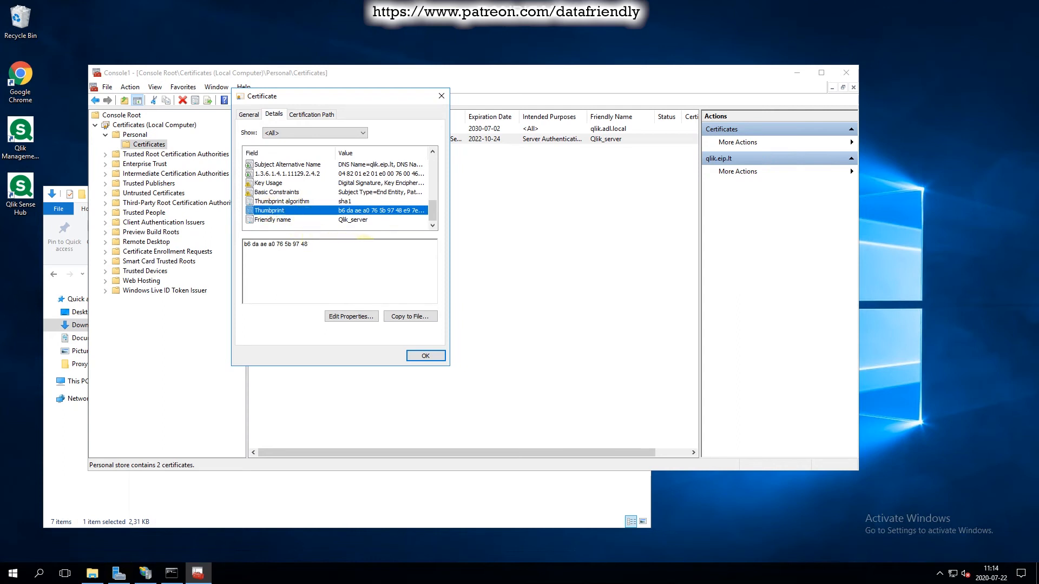
drag(405, 248, 245, 248)
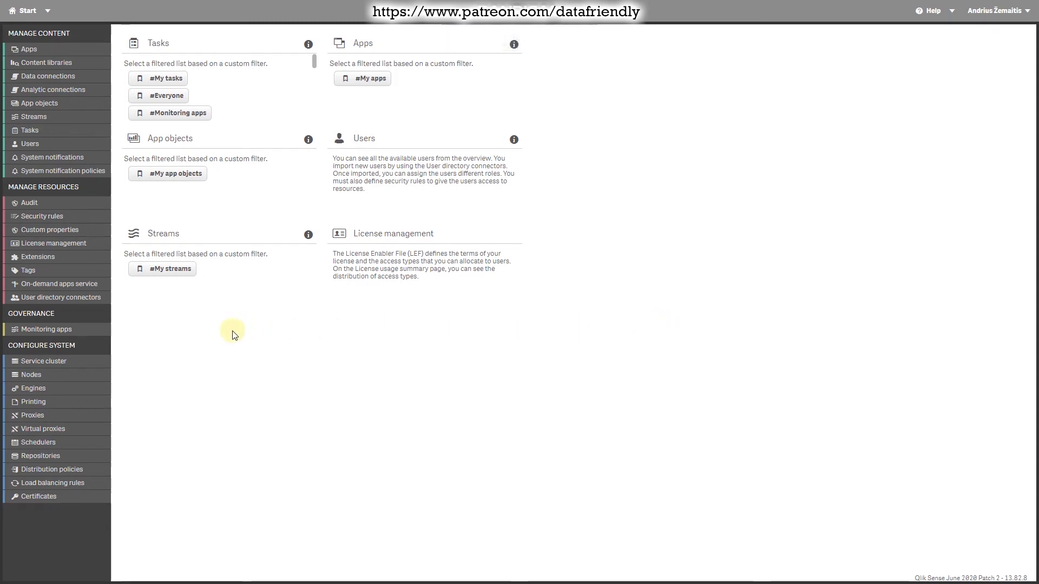
In the Qlik Management Console, edit the Central proxy and replace its SSL browser certificate thumbprint with the copied thumbprint.
click(31, 416)
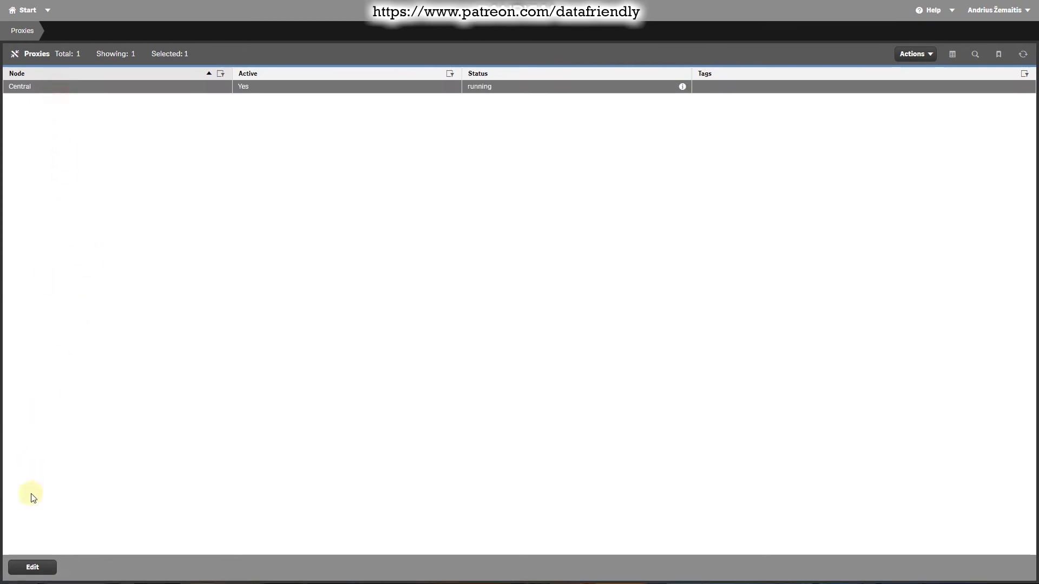
click(33, 568)
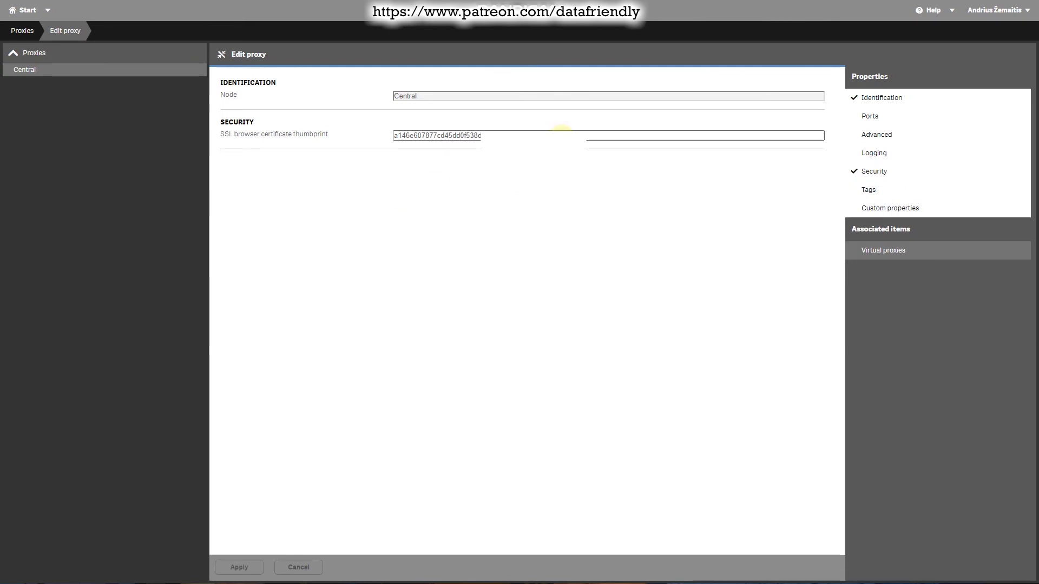
double_click(579, 132)
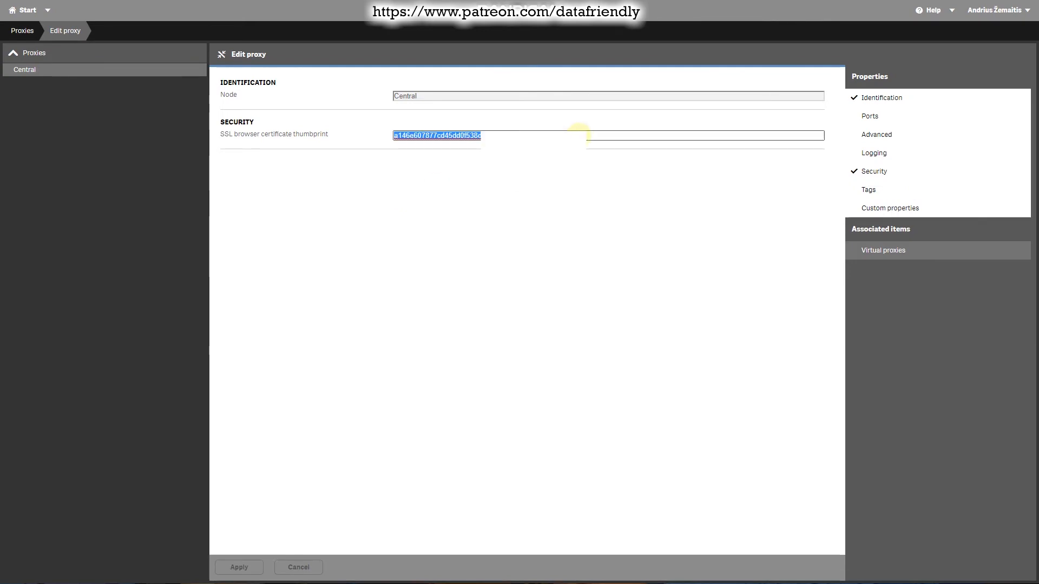
key(BackSpace)
text(b6 da ae a0 76 5b 97 48 e9)
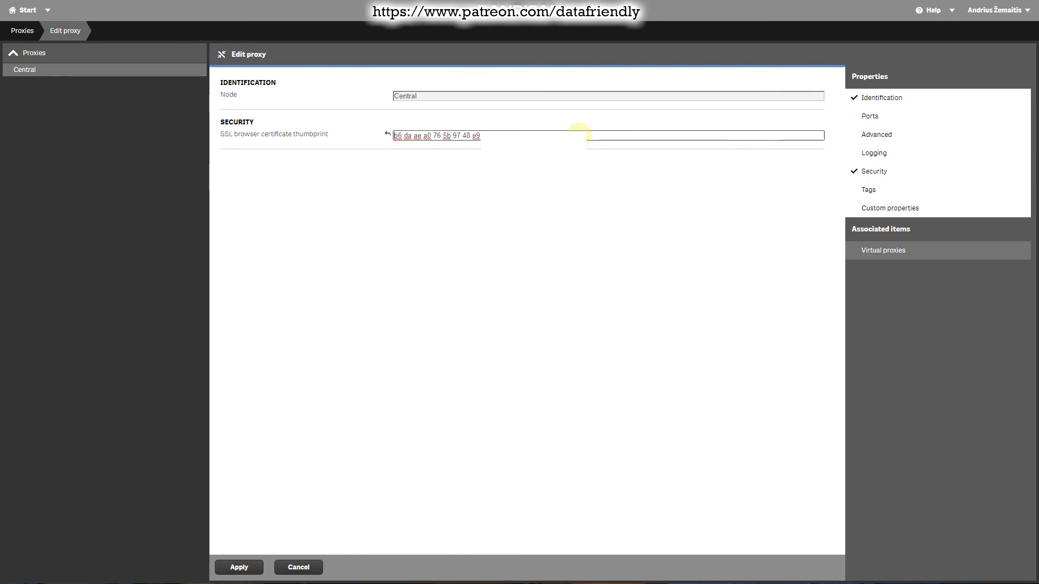